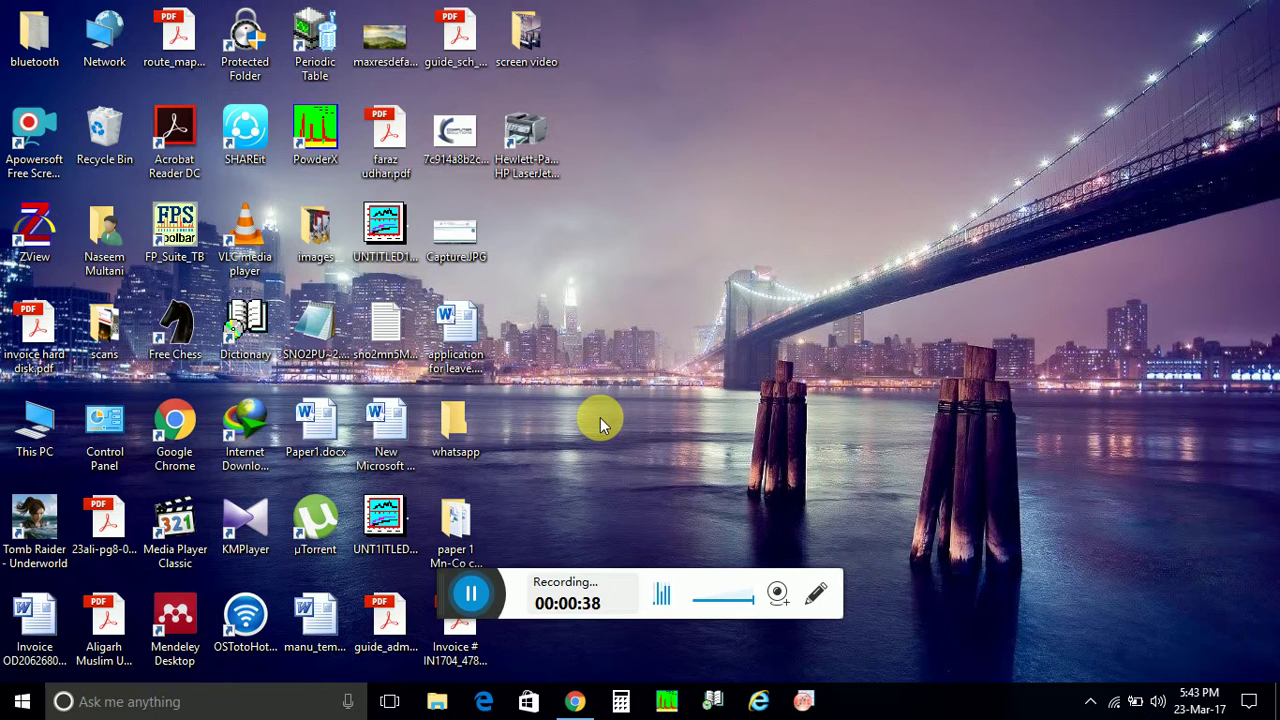
- Search Windows Start for 'origin' so OriginPro 8 appears as the best match
click(147, 708)
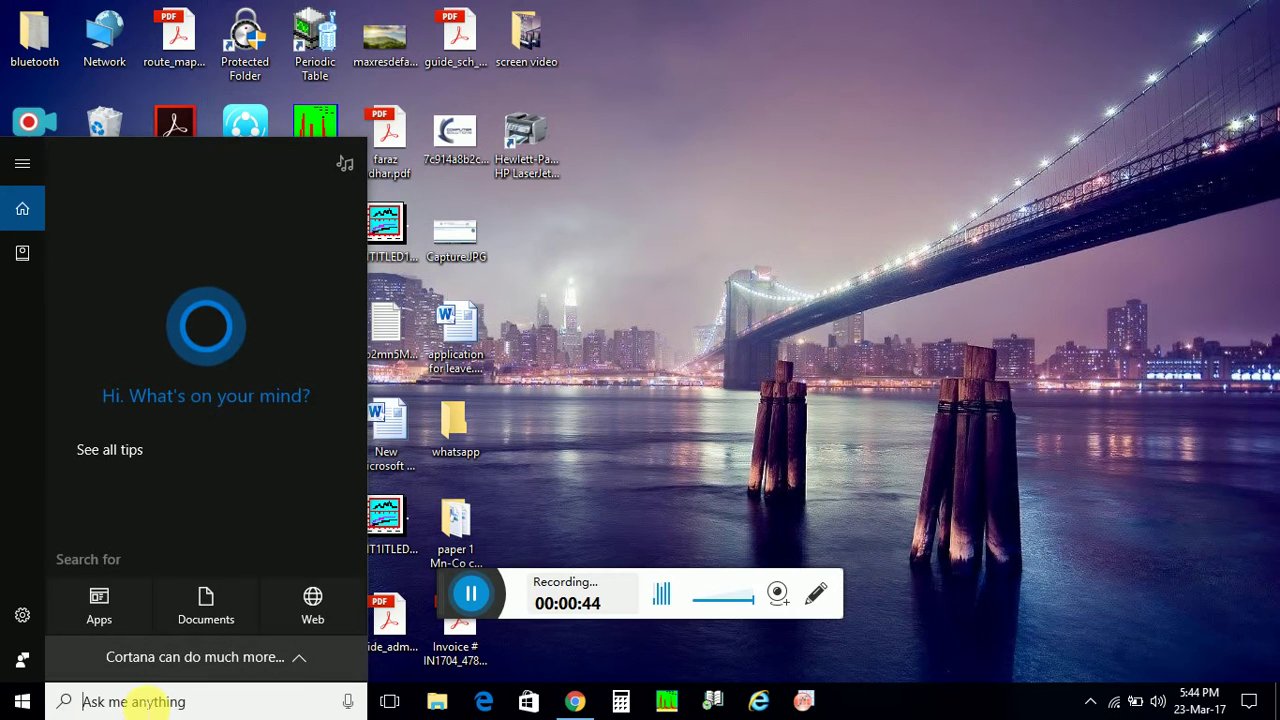
text(o)
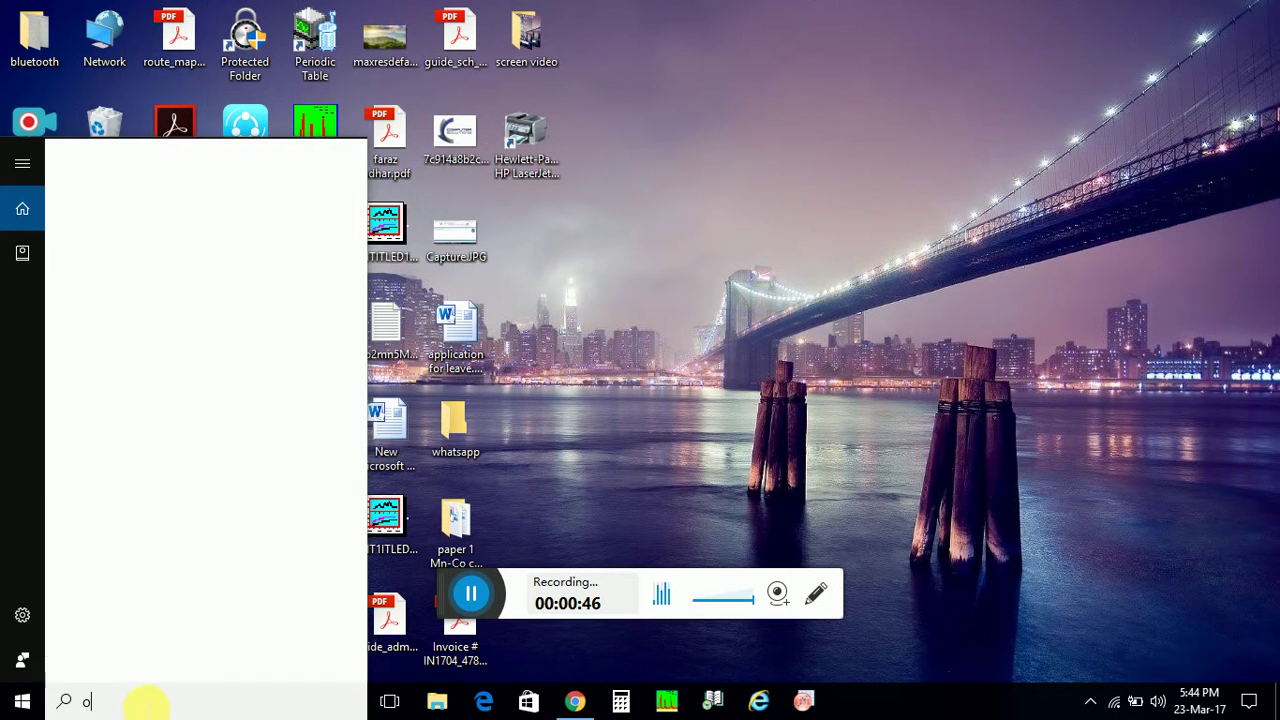
text(rigi)
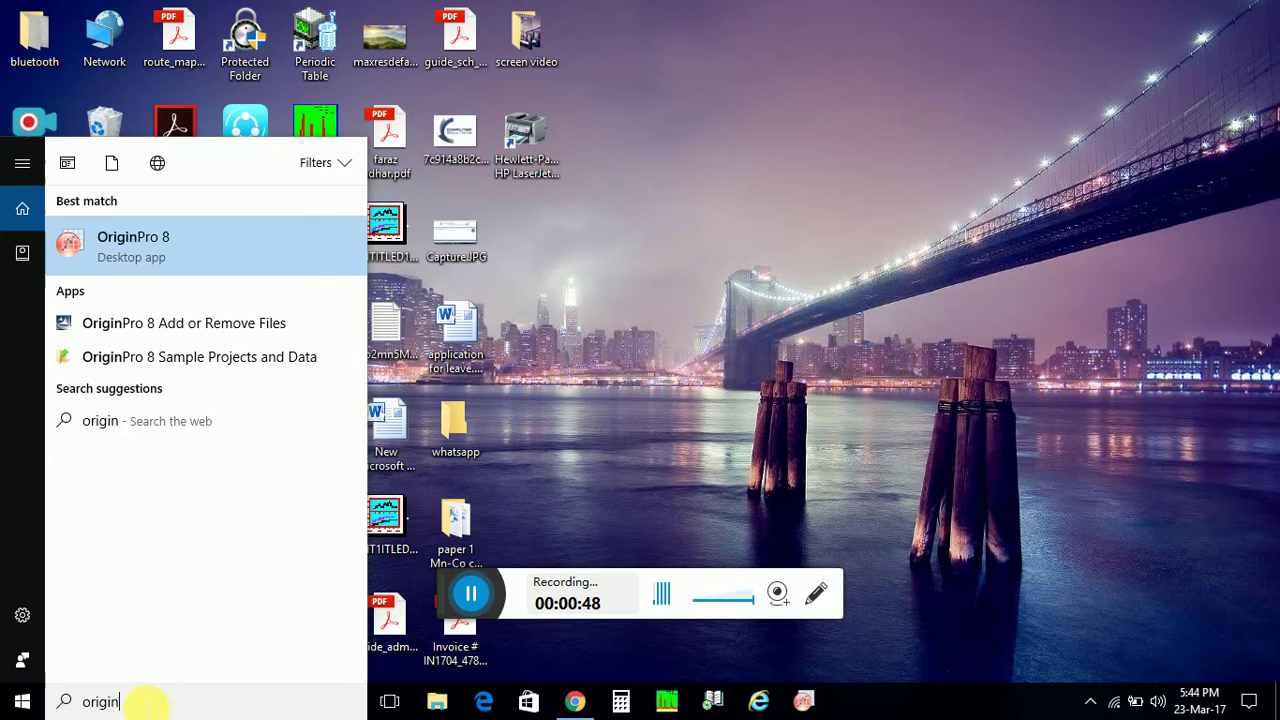
text(n)
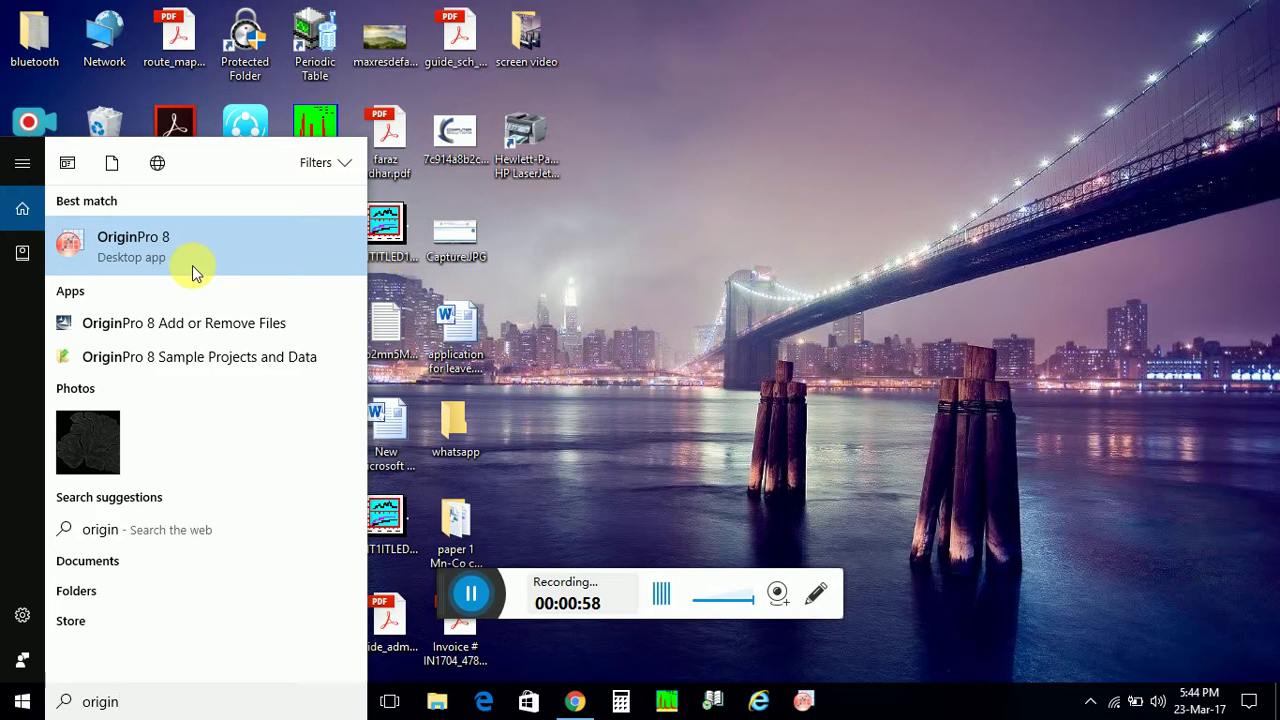
- Launch OriginPro 8 and maximize the empty Book1 worksheet with columns A(X) and B(Y)
click(192, 262)
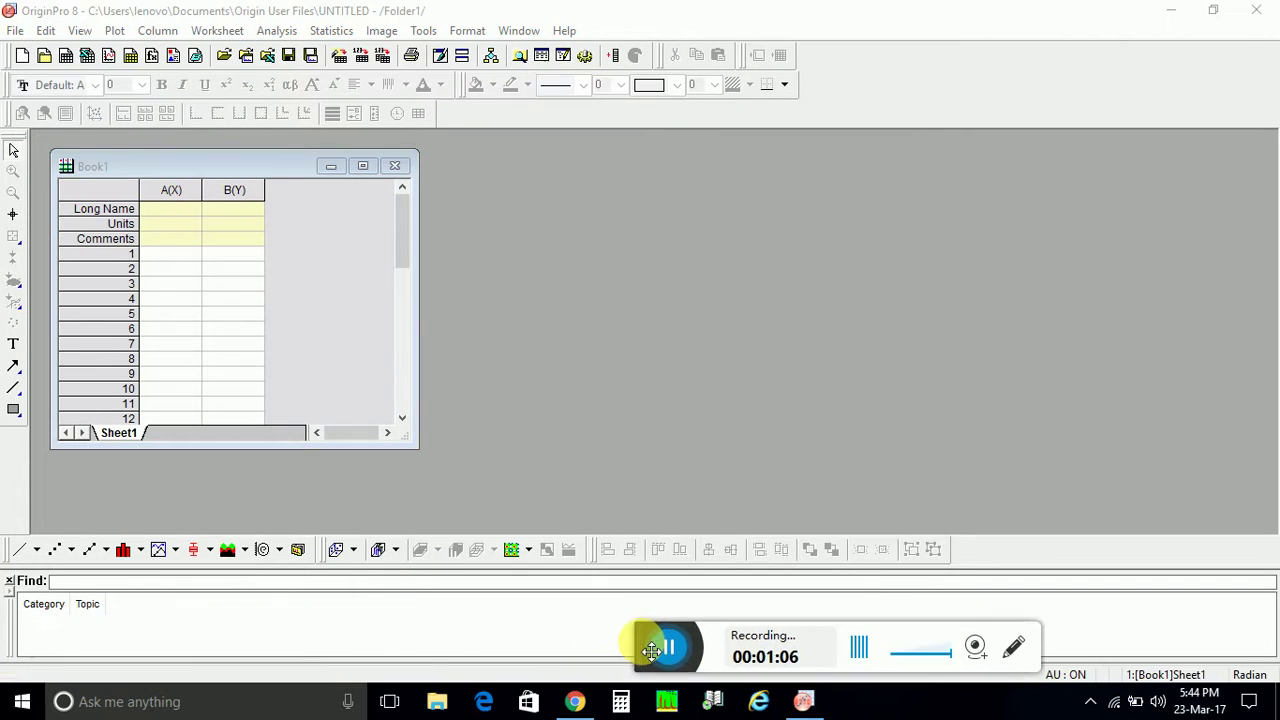
drag(512, 643, 748, 638)
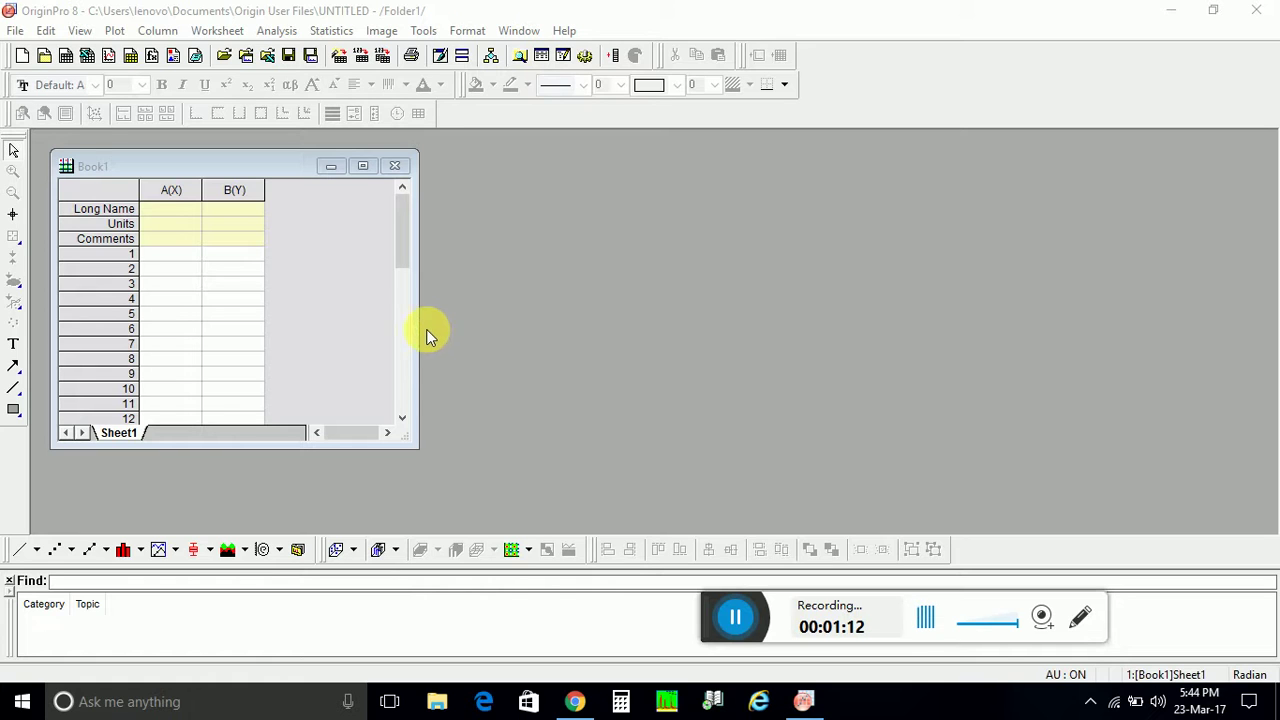
click(355, 166)
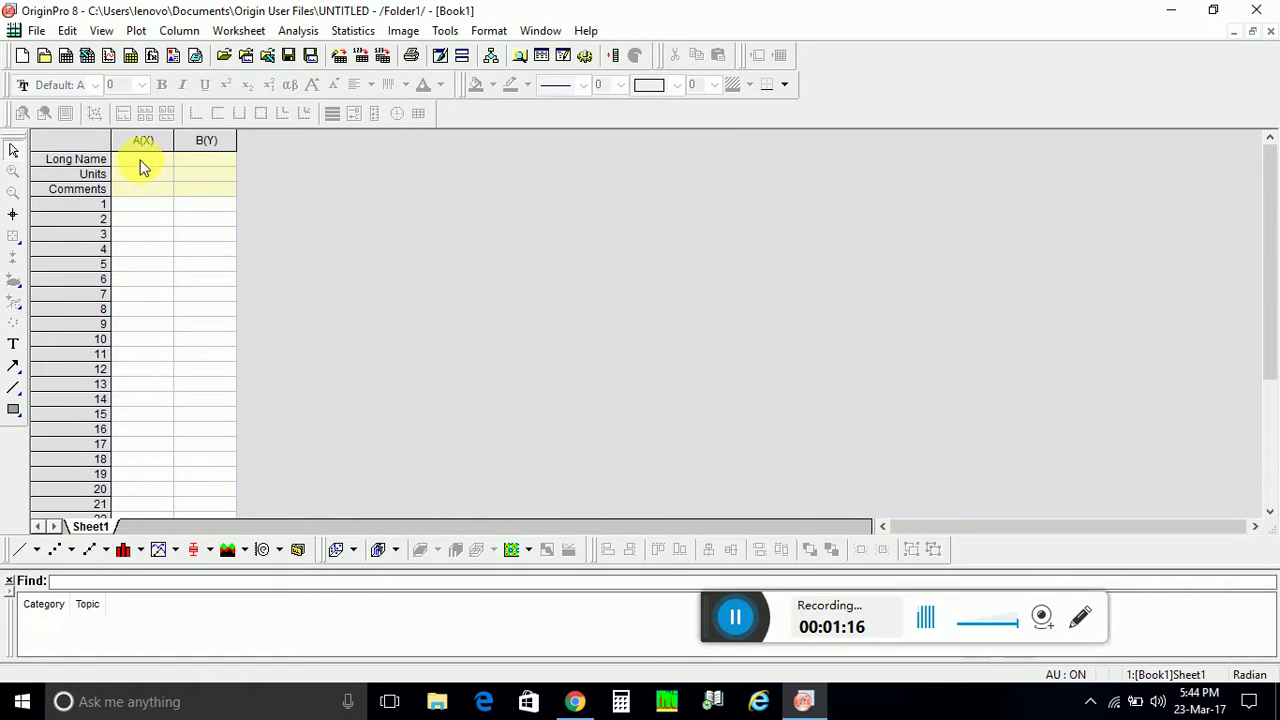
- Enter the values 1 through 9 into rows 1–9 of column A(X)
click(140, 207)
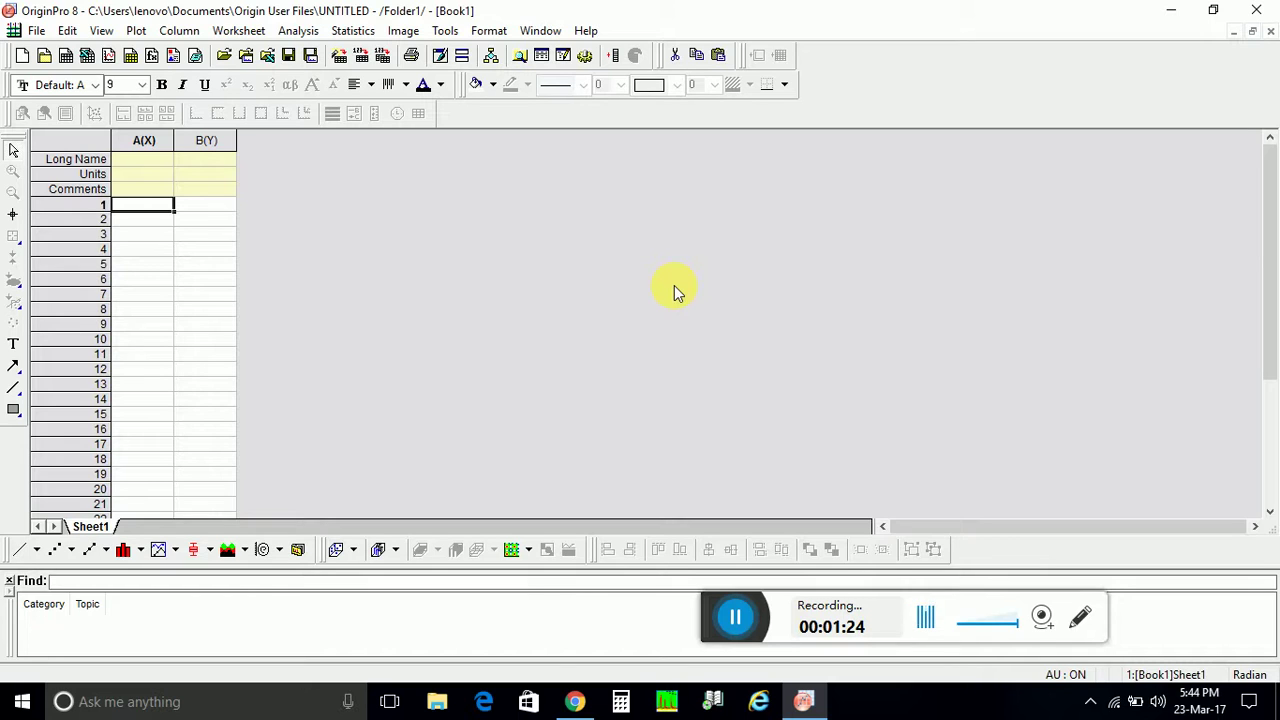
text(1)
key(Return)
text(2)
key(Return)
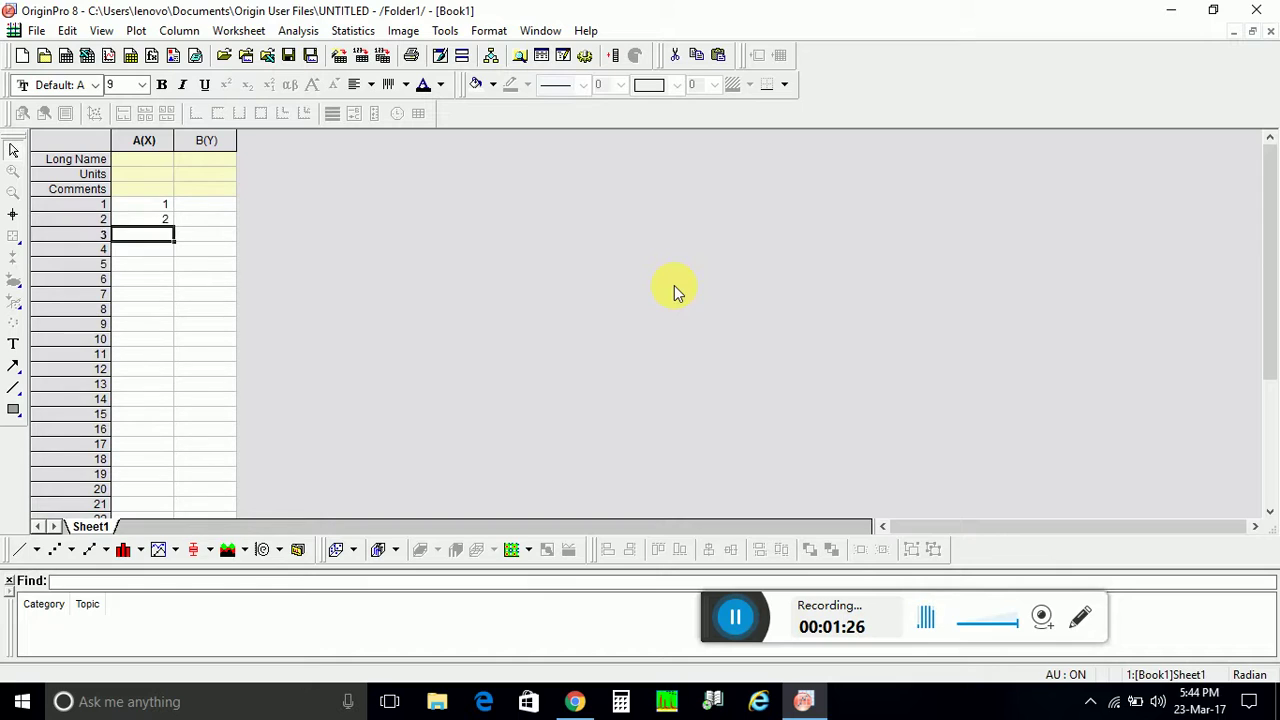
text(3)
key(Return)
text(4)
key(Return)
text(5)
key(Return)
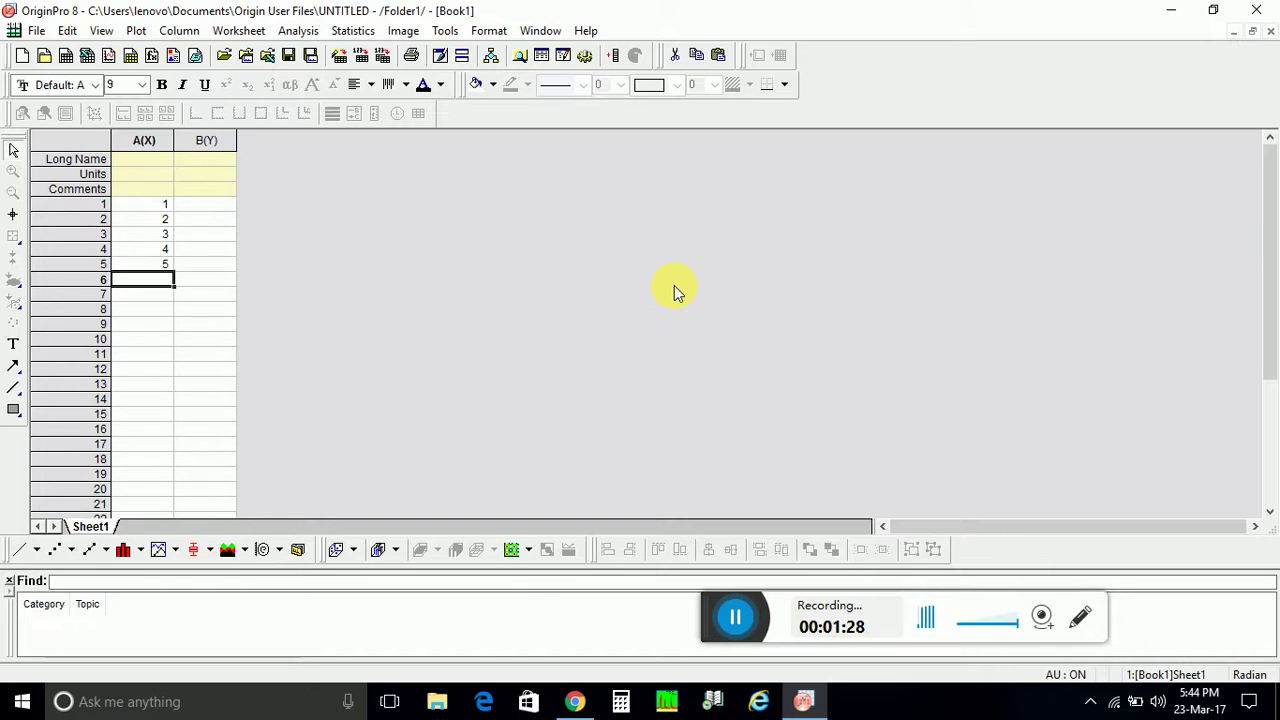
text(6)
key(Return)
text(7)
key(Return)
text(8)
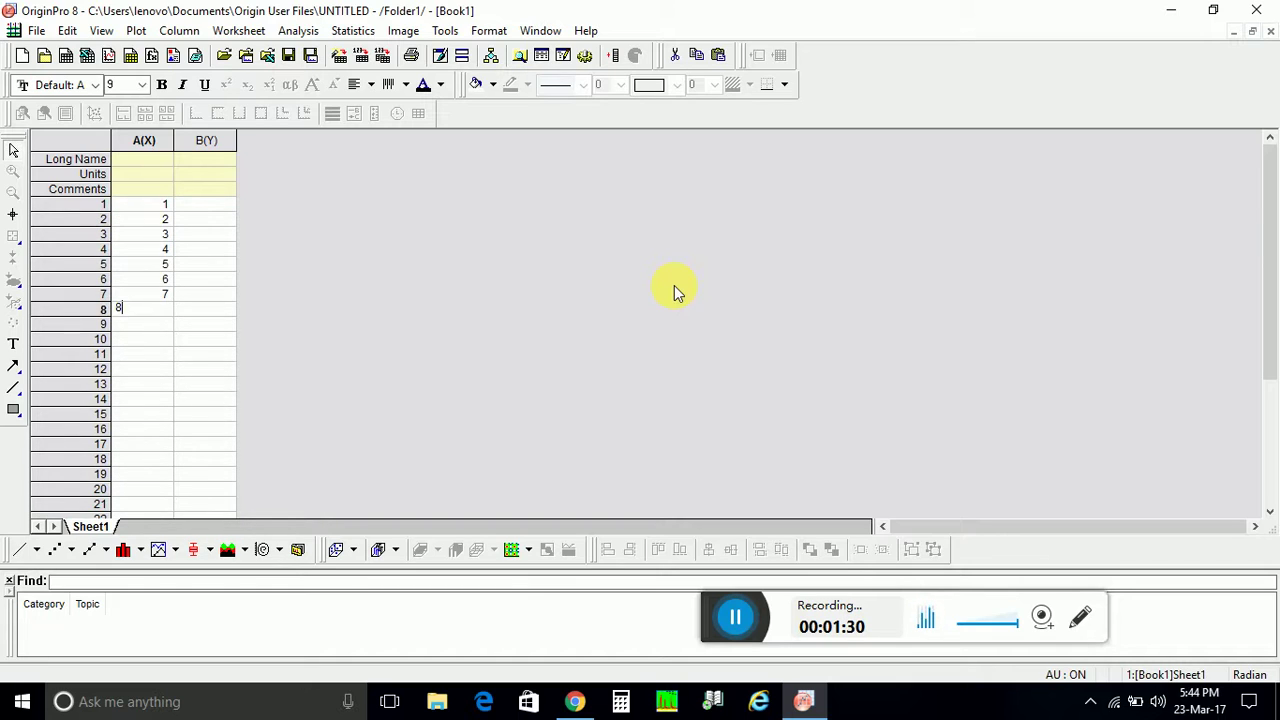
key(Return)
text(9)
key(Return)
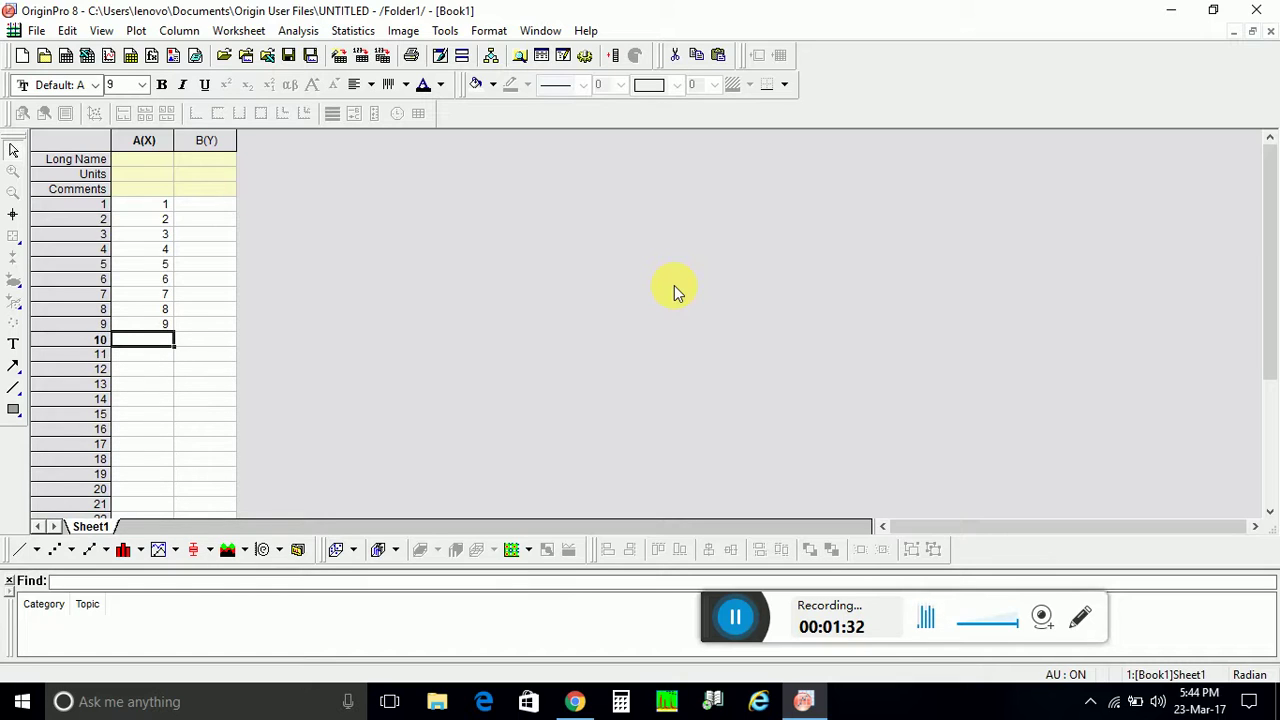
- Step back through the X values and move the cursor over into column B(Y)
key(Up)
key(Up)
key(Up)
key(Up)
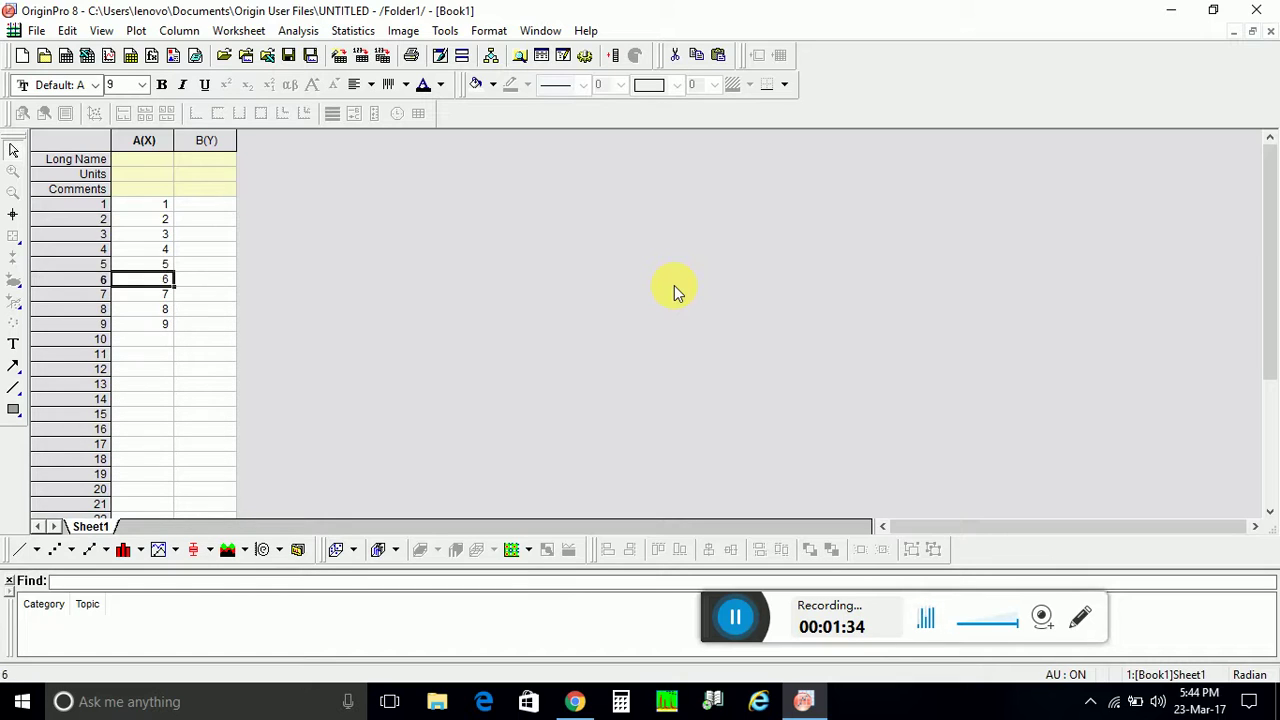
key(Up)
key(Up)
key(Up)
key(Up)
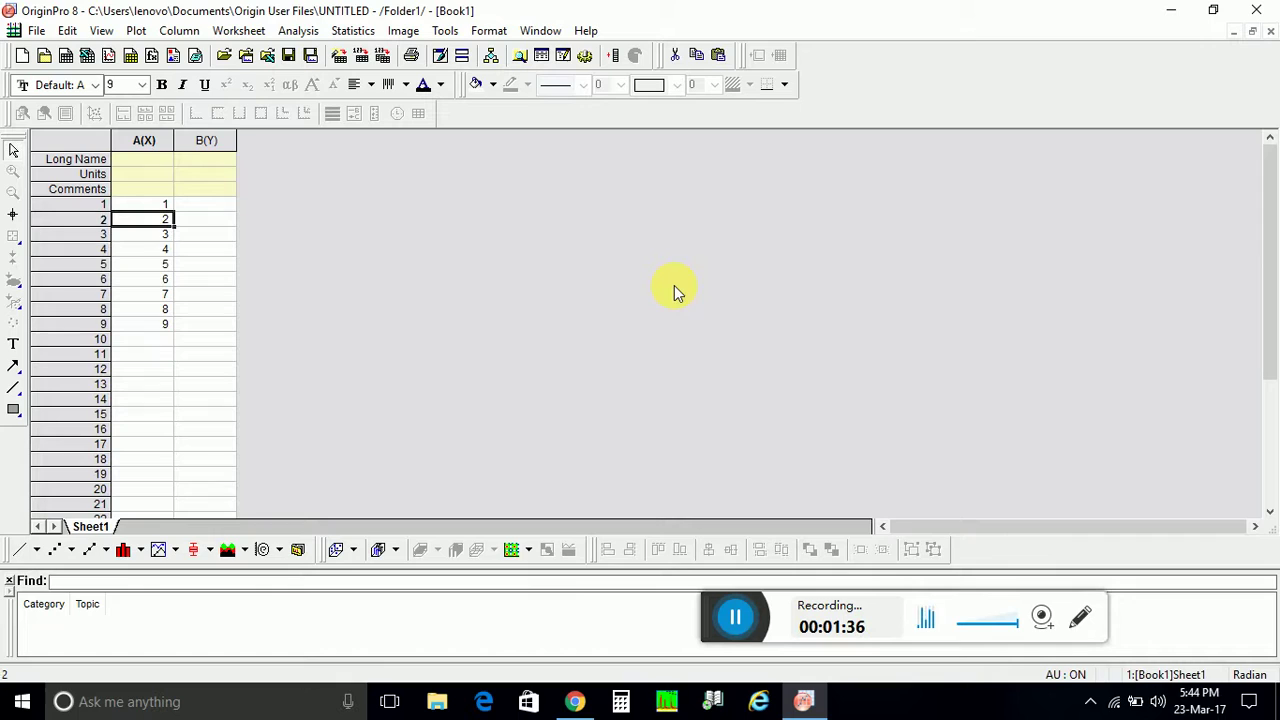
key(Down)
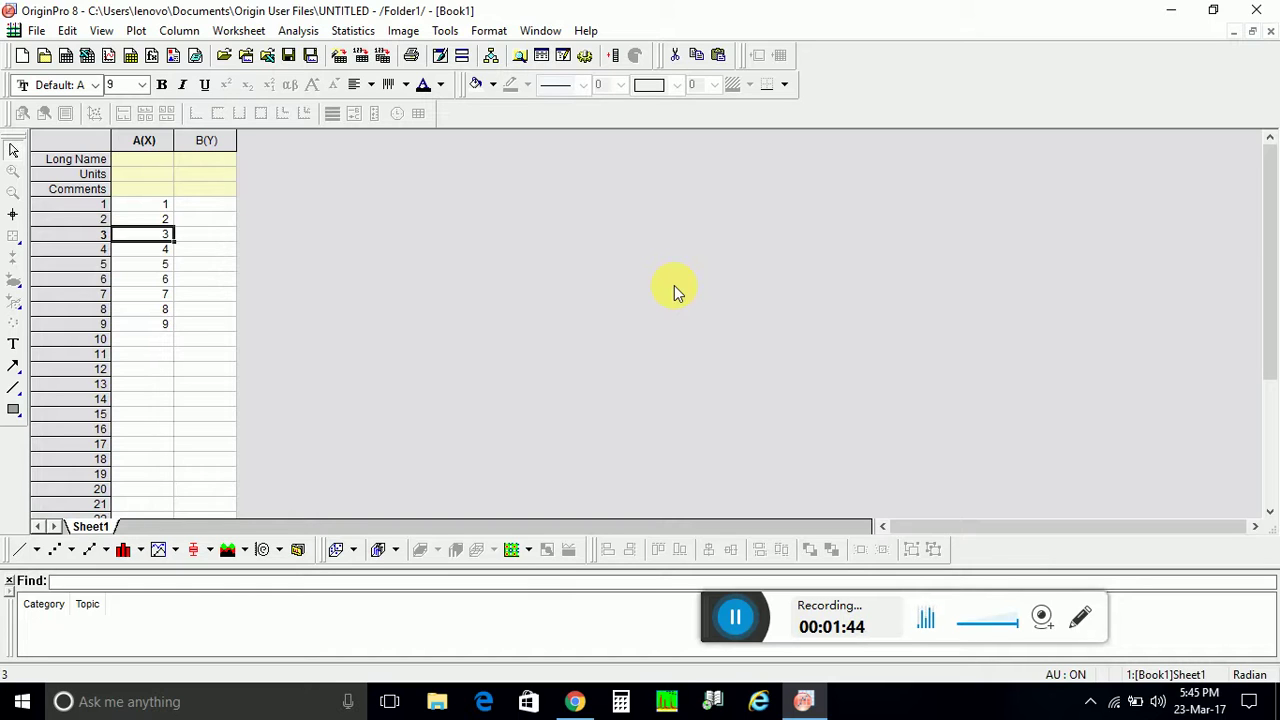
key(Down)
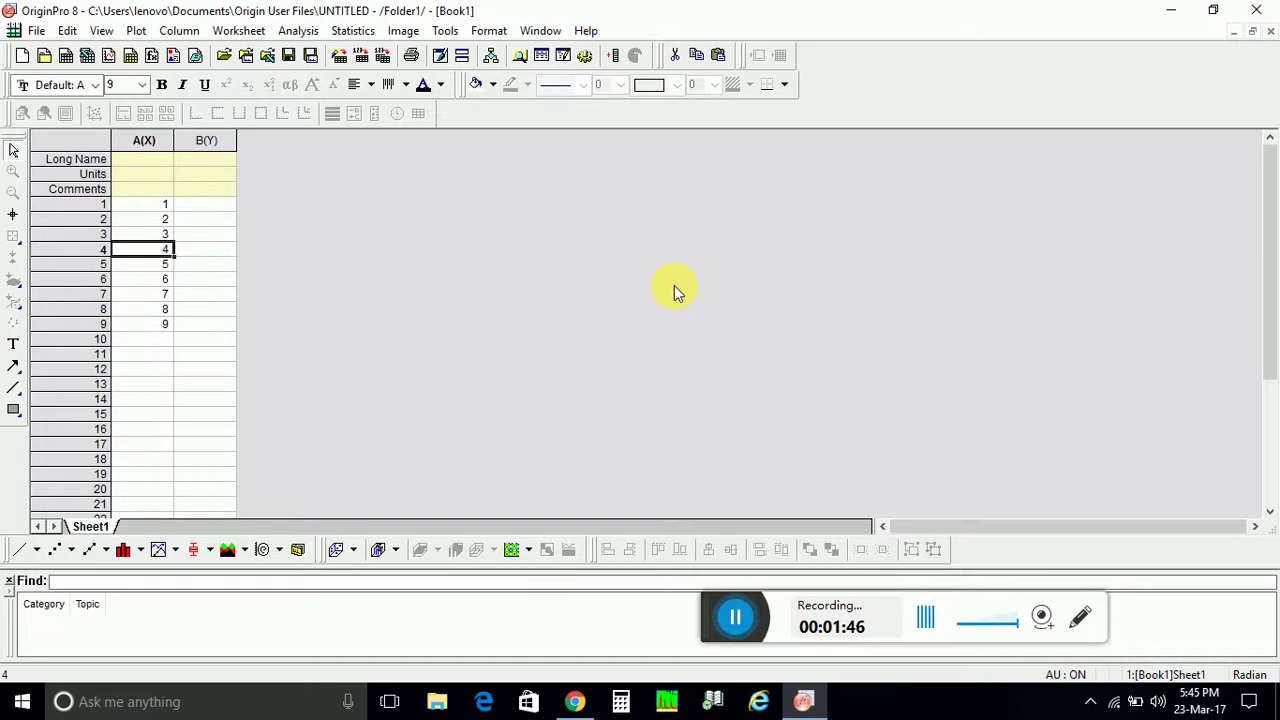
key(Down)
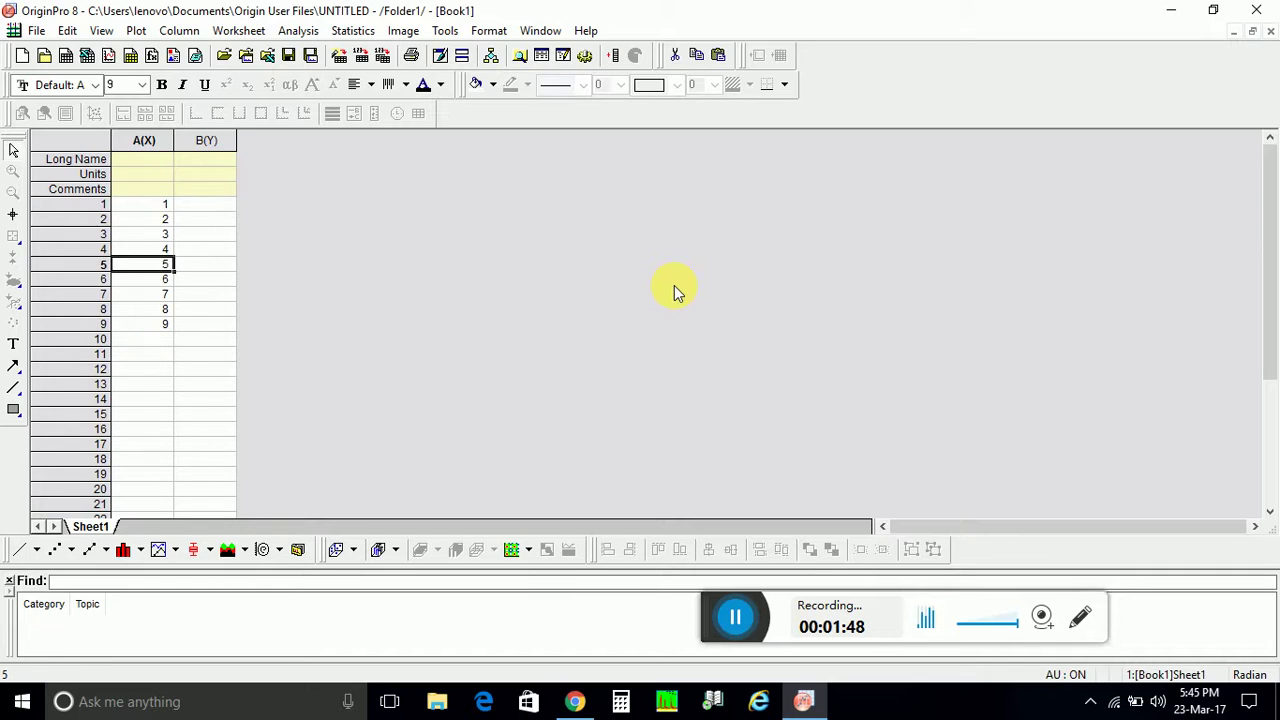
key(Down)
key(Down)
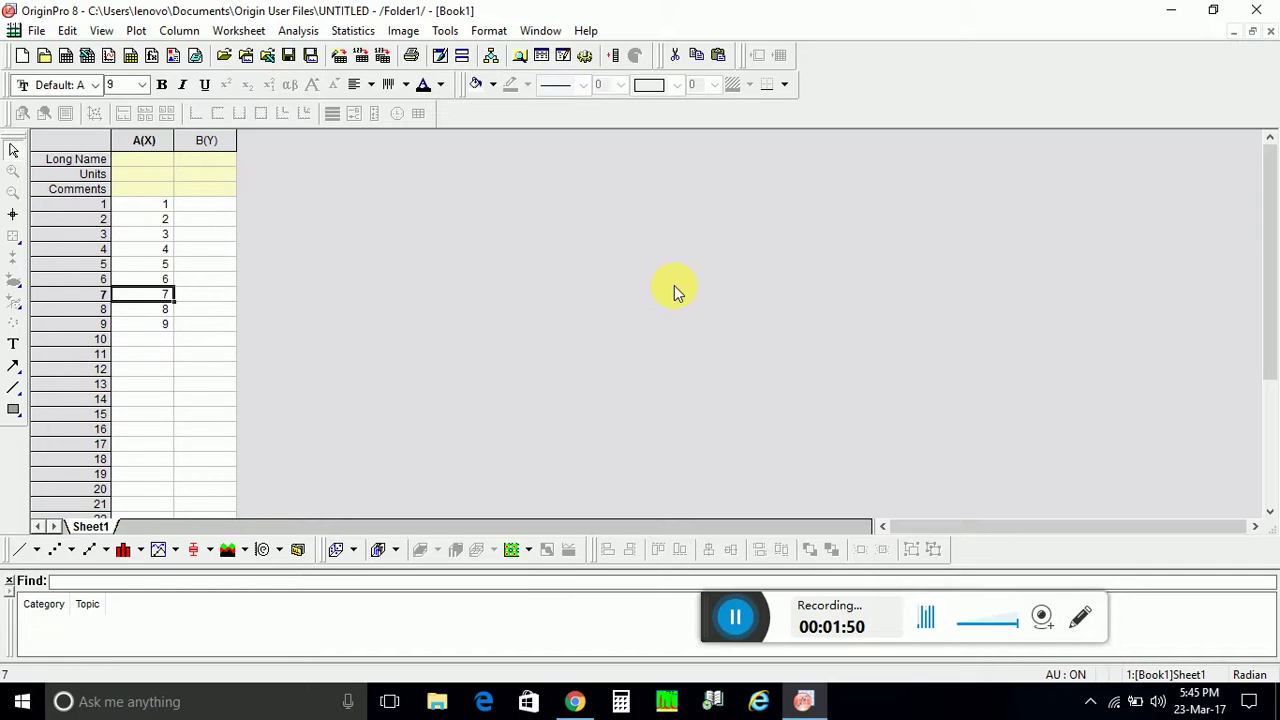
key(Down)
key(Down)
key(Right)
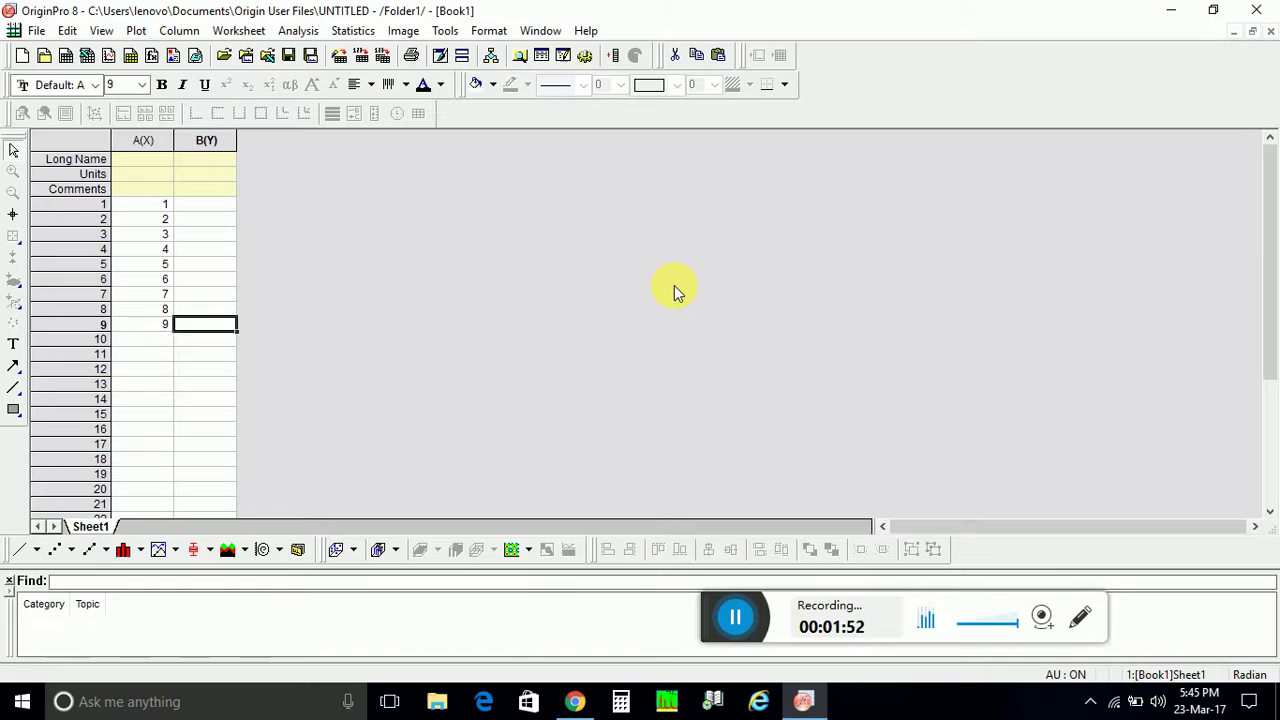
key(Up)
key(Up)
- Enter Y values 12, 24, 37, 49 and 59 into rows 1–5 of column B
key(Up)
key(Up)
key(Up)
key(Up)
key(Up)
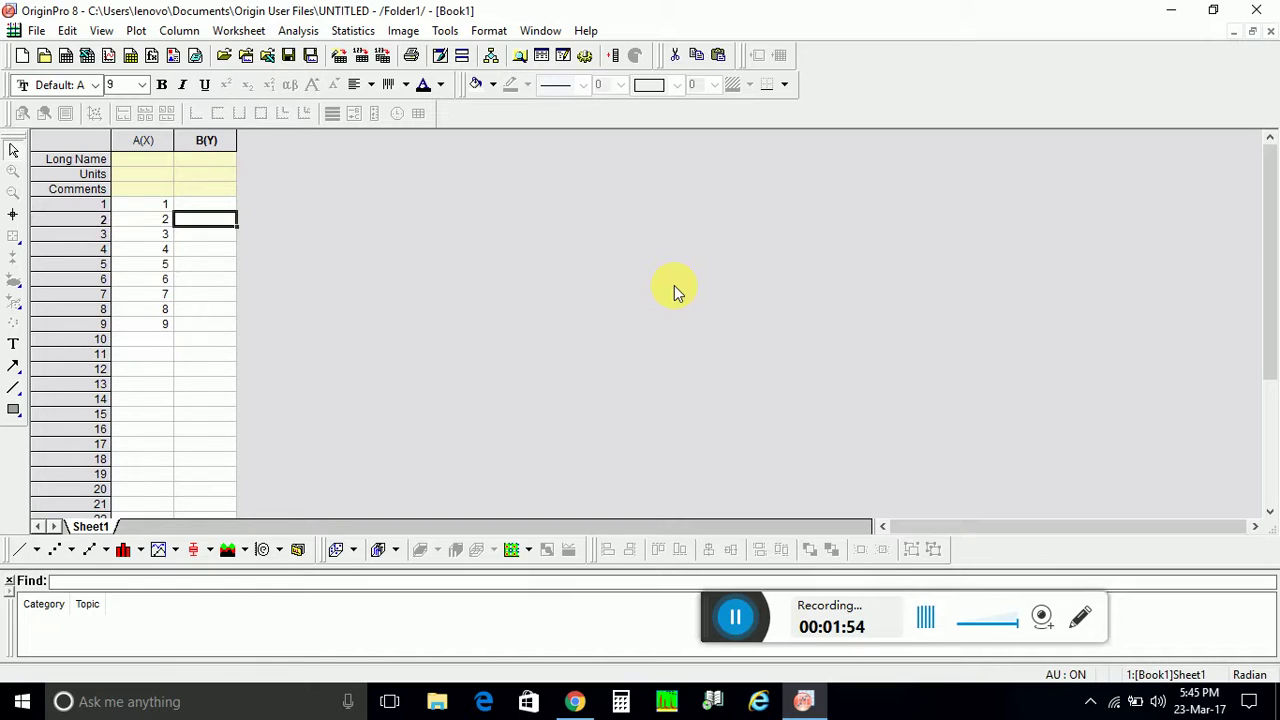
key(Up)
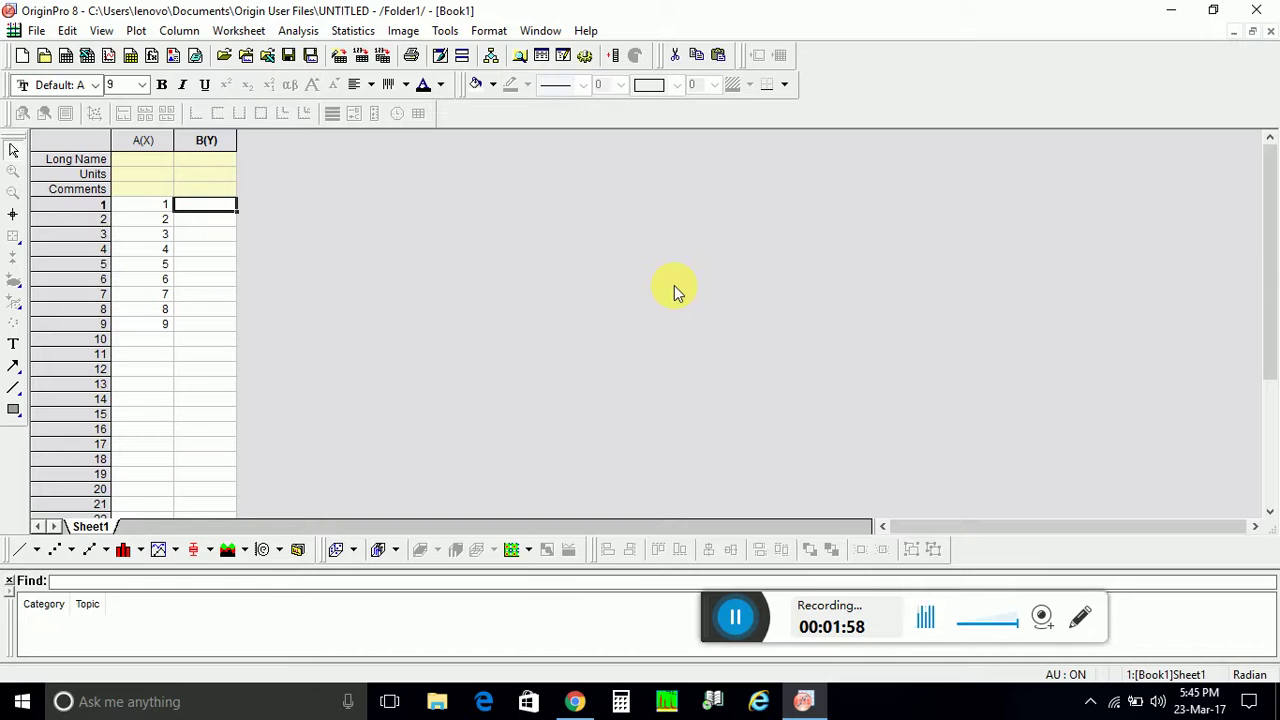
text(1)
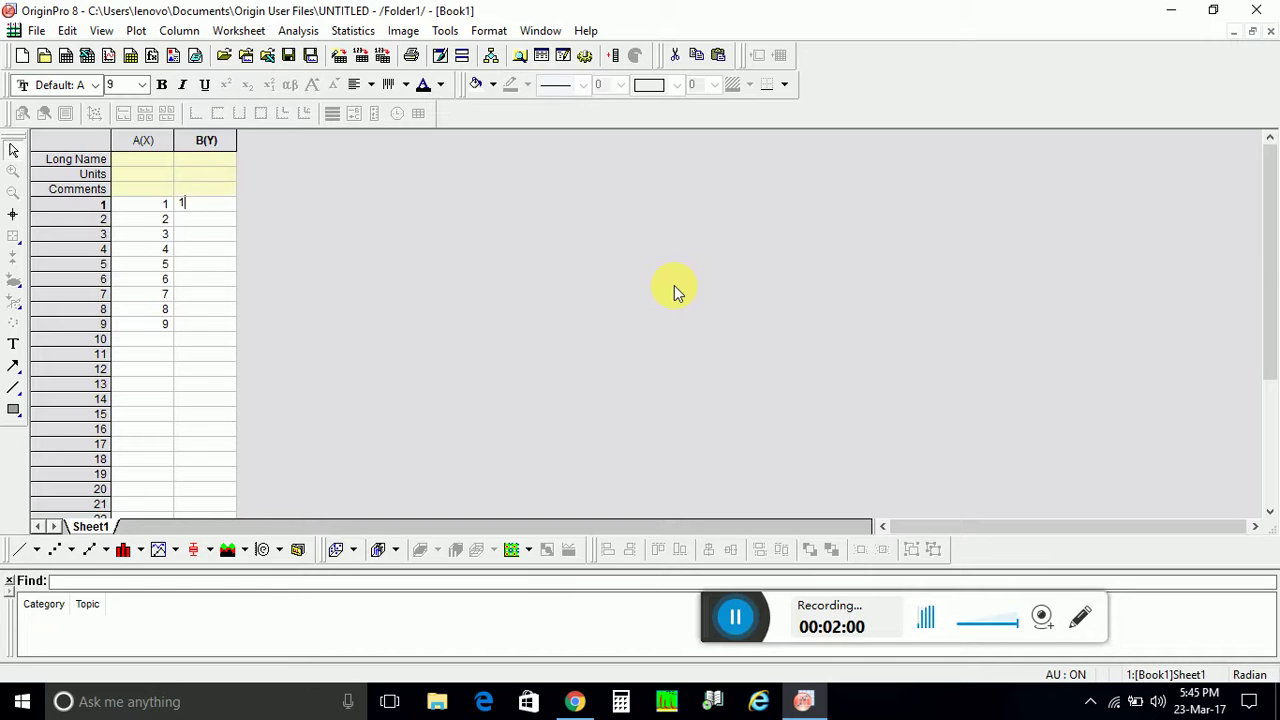
text(2)
key(Return)
text(24)
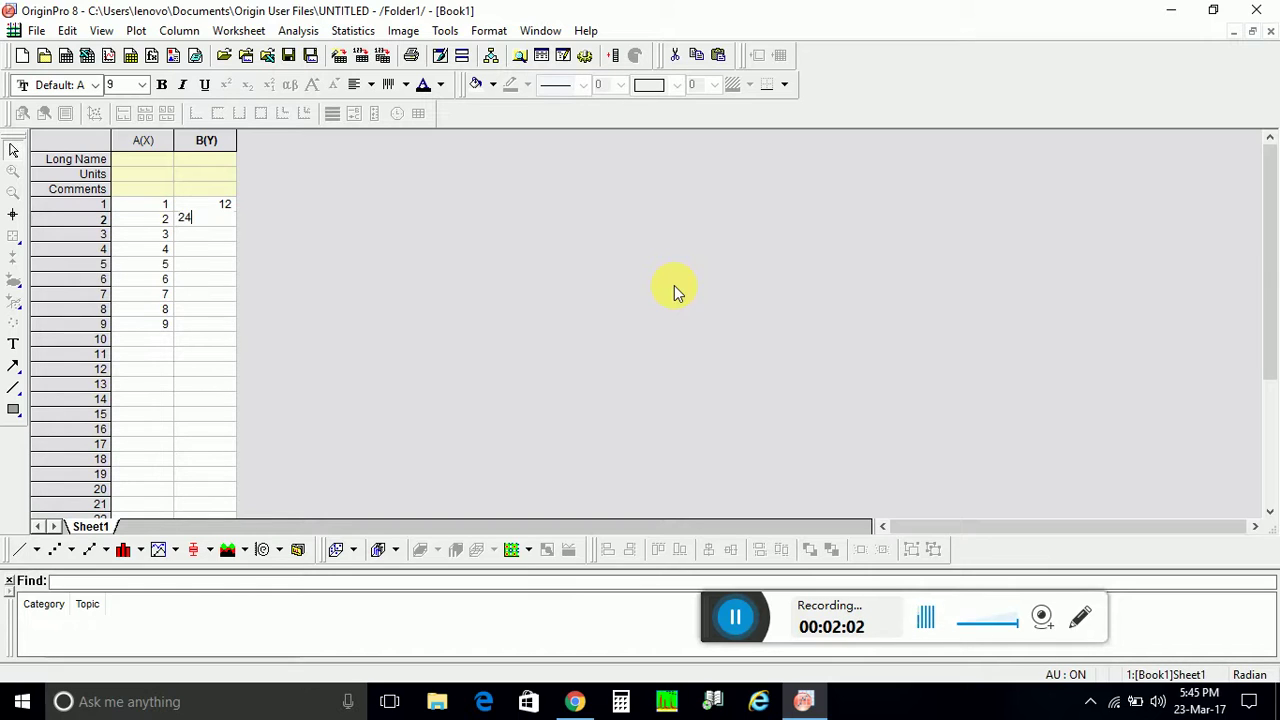
key(Return)
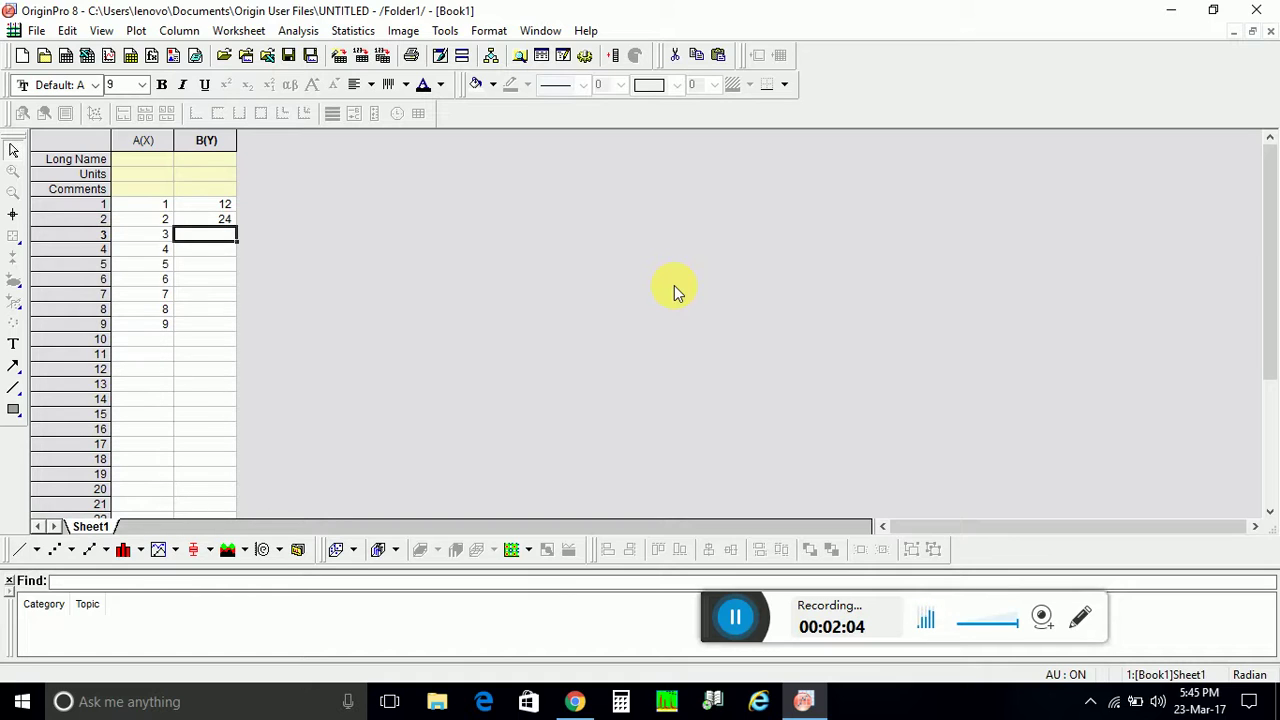
text(37)
key(Return)
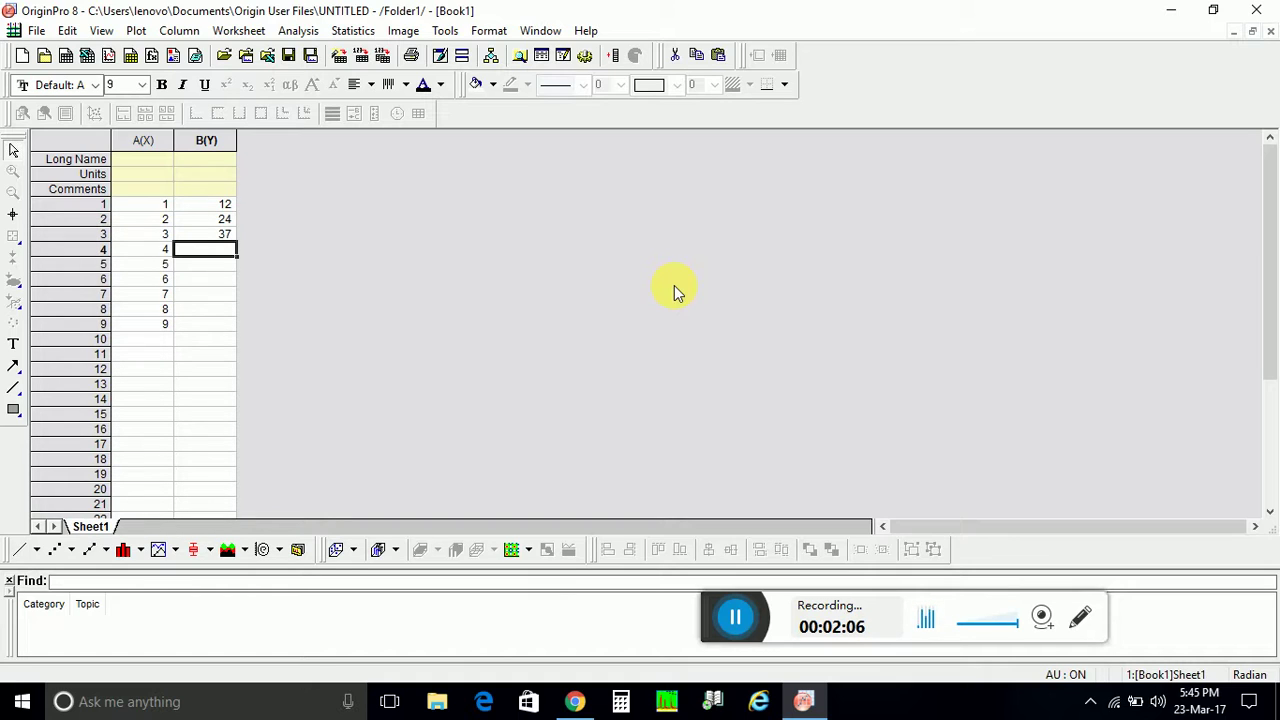
text(49)
key(Return)
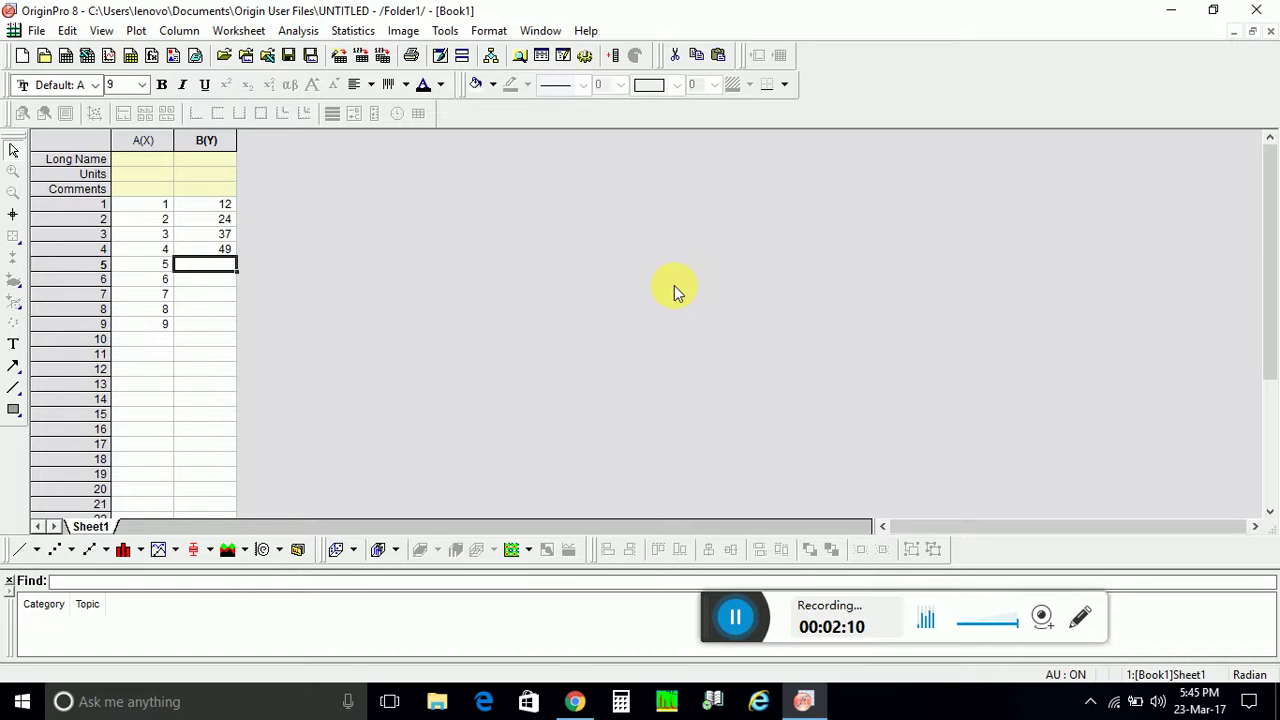
text(59)
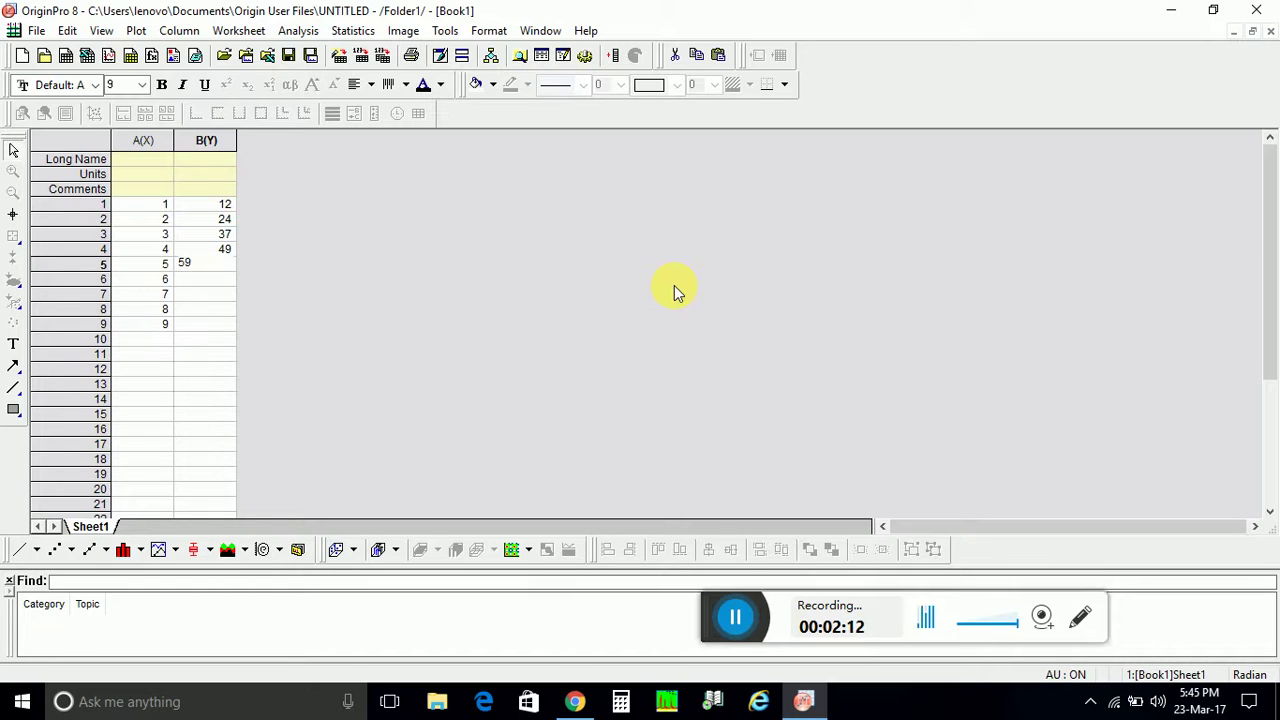
key(Return)
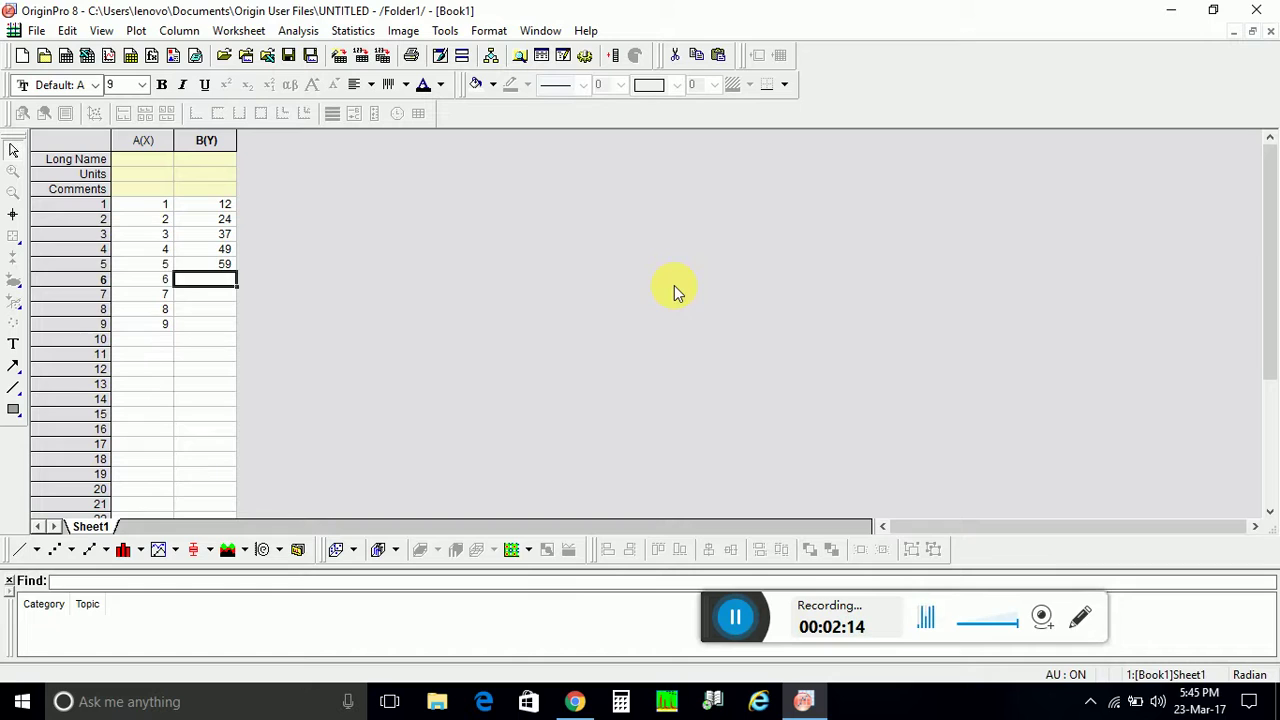
- Enter Y values 72, 85, 95 and 108 into rows 6–9 of column B
text(72)
key(Return)
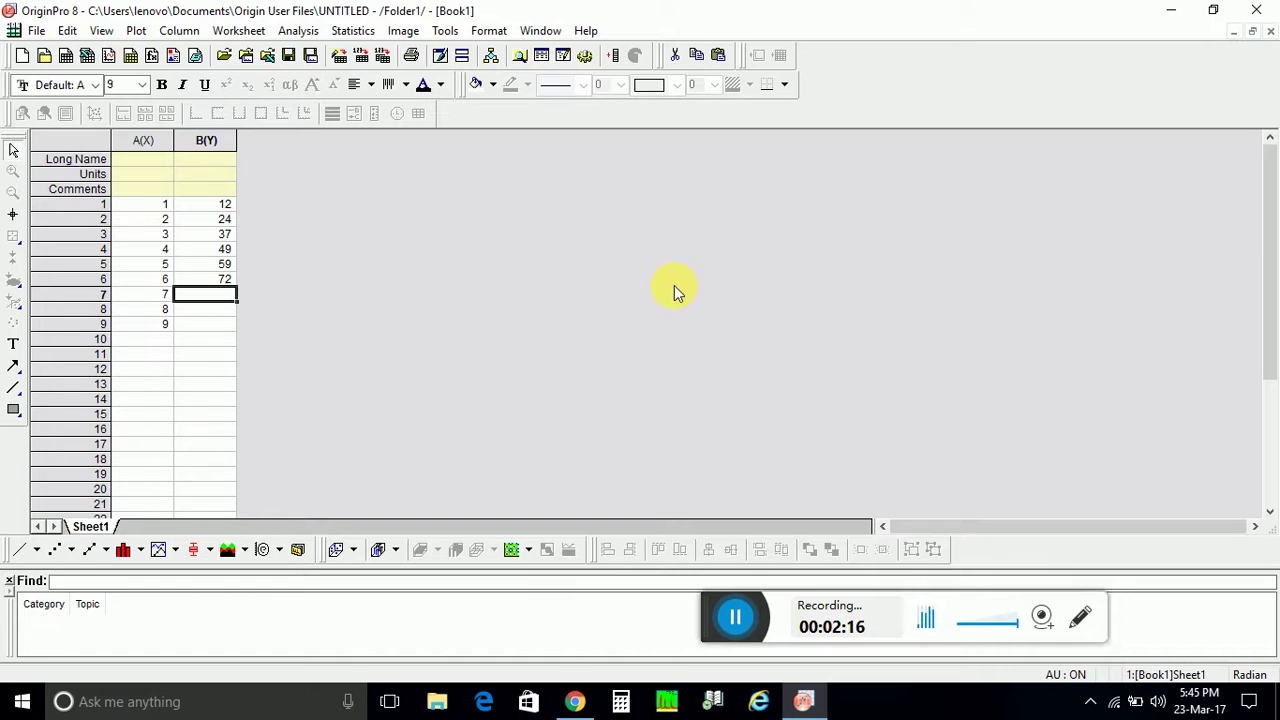
text(85)
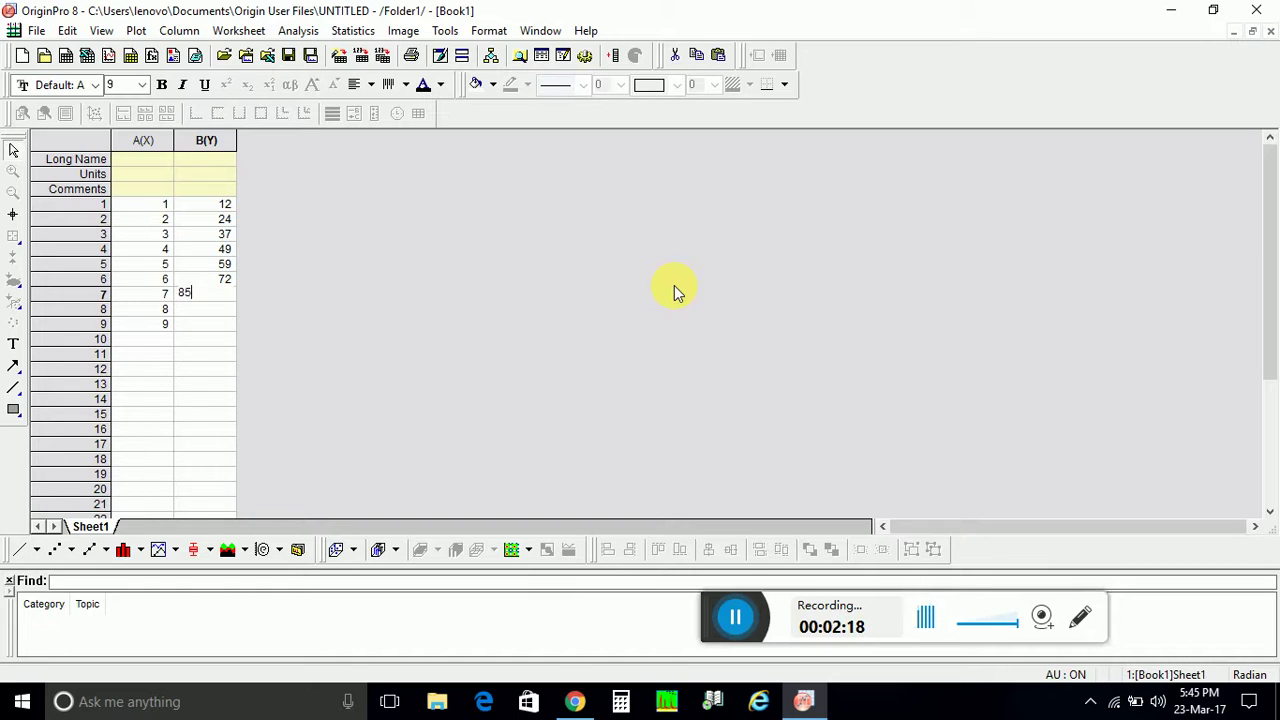
key(Return)
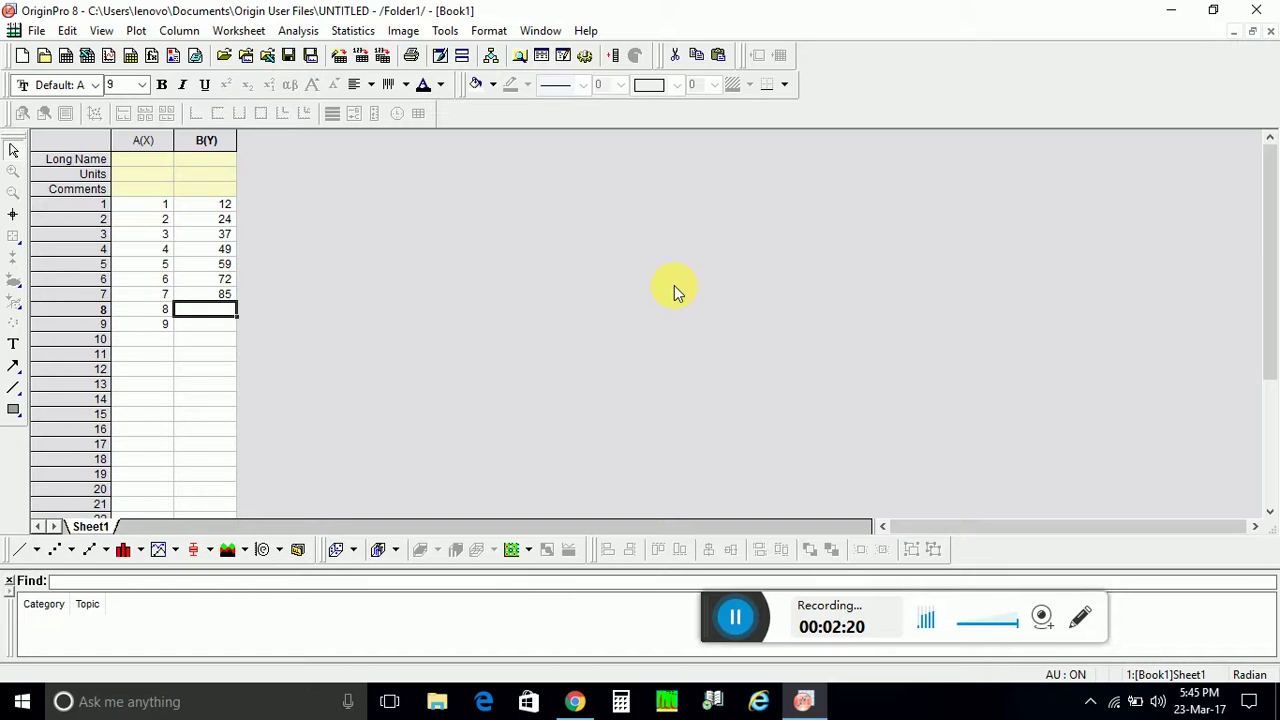
text(95)
key(Return)
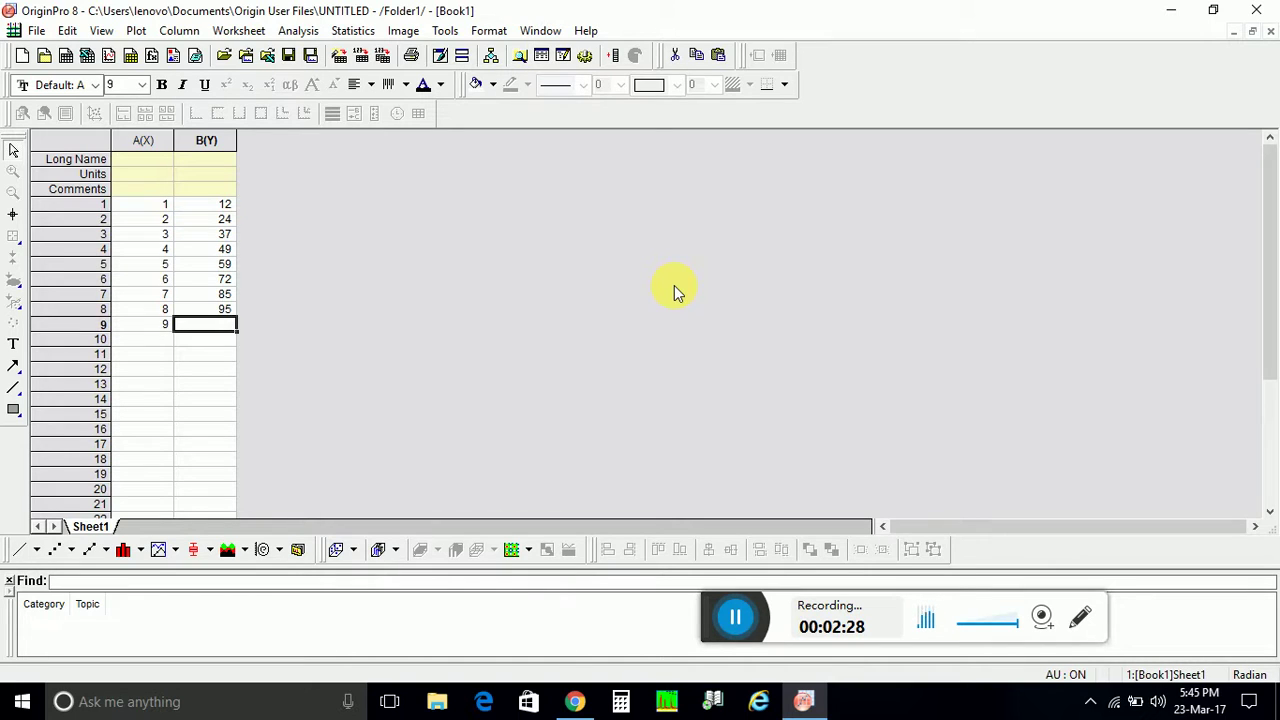
text(1)
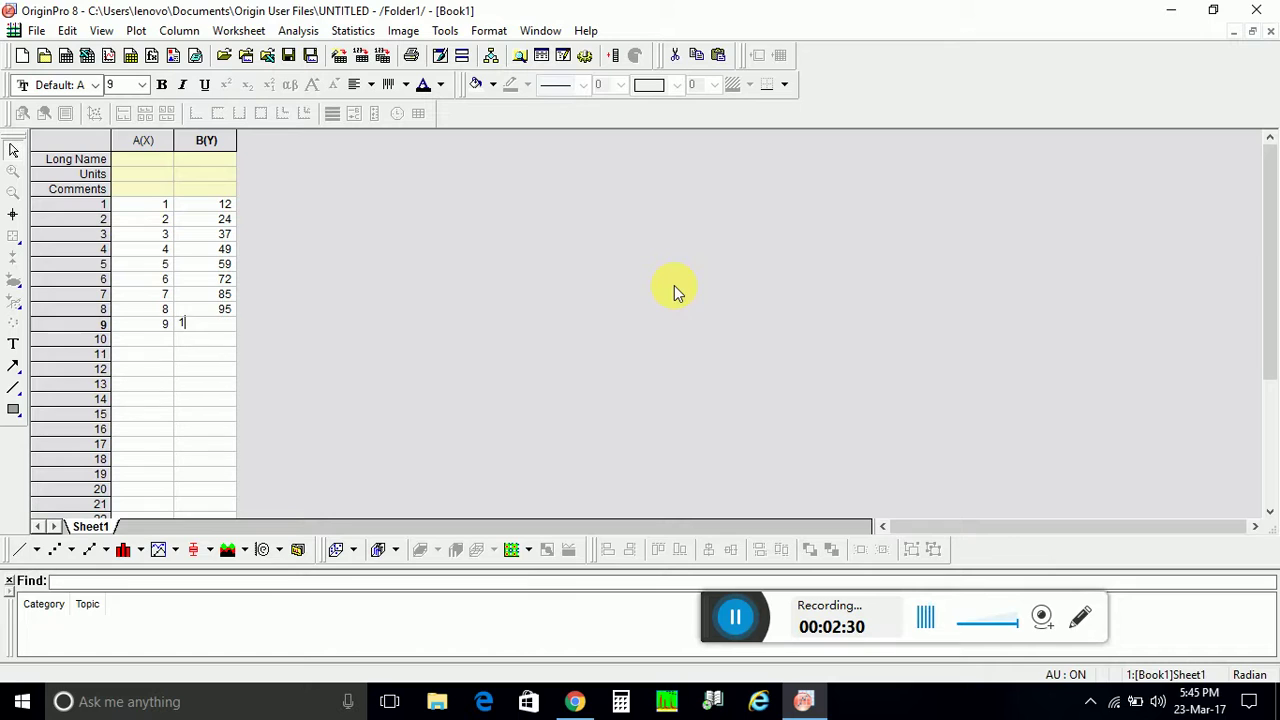
text(08)
key(Return)
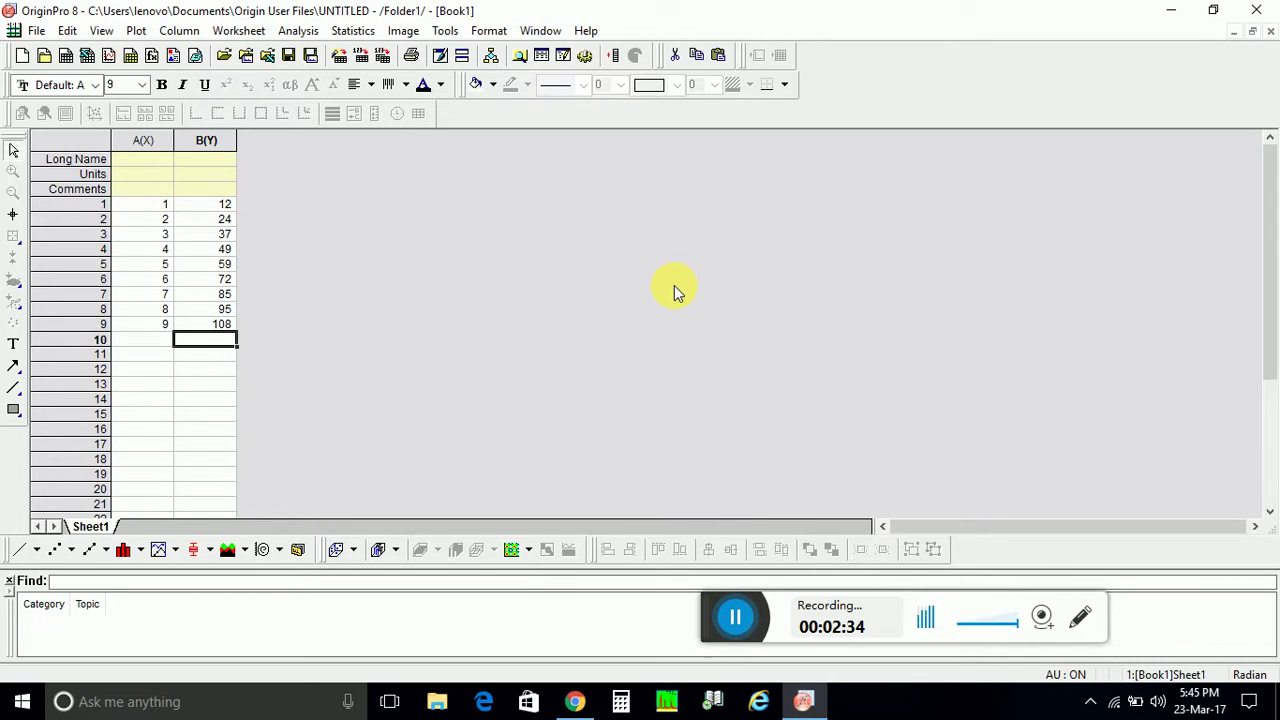
click(560, 257)
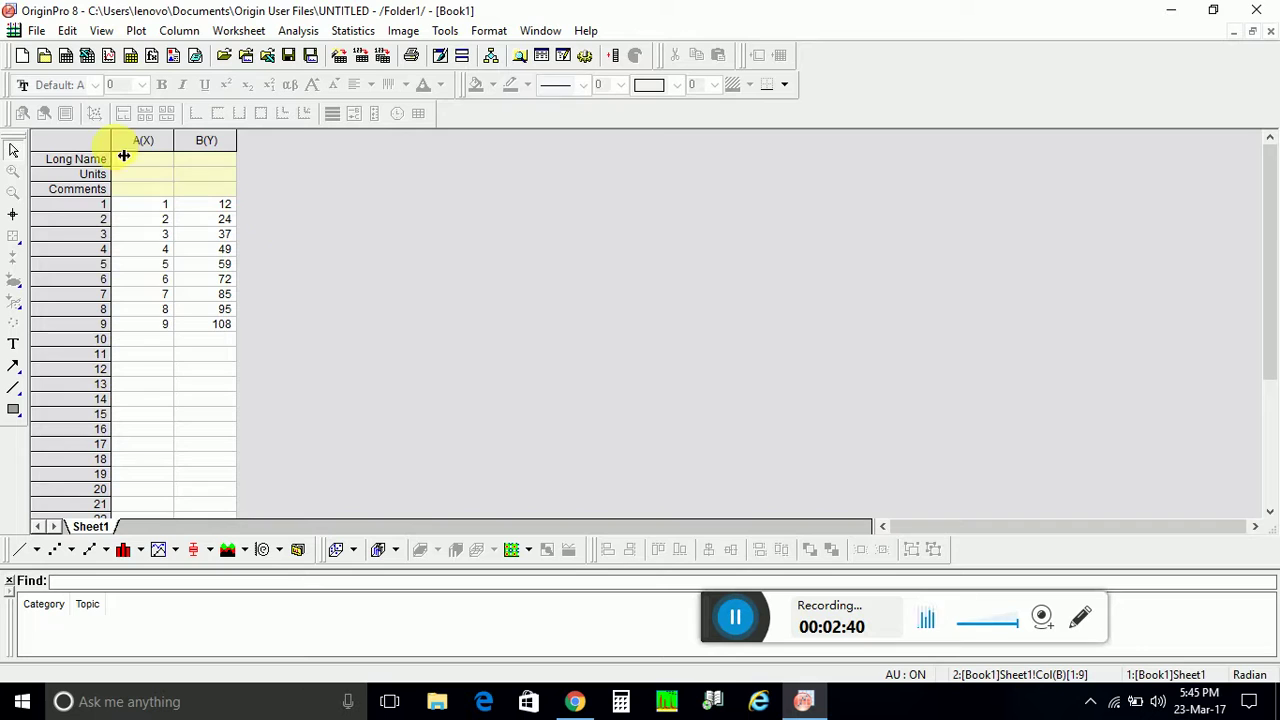
- Select columns A and B and plot them as a scatter graph in Graph1
drag(139, 140, 228, 152)
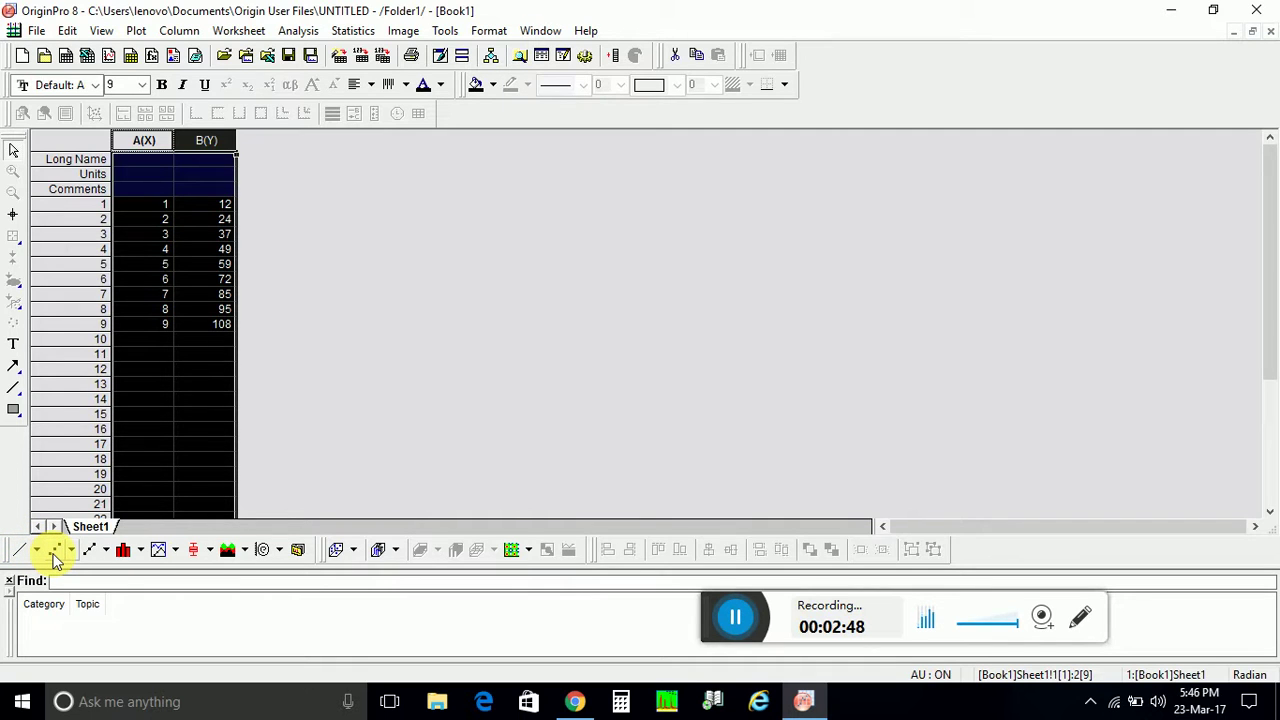
click(53, 559)
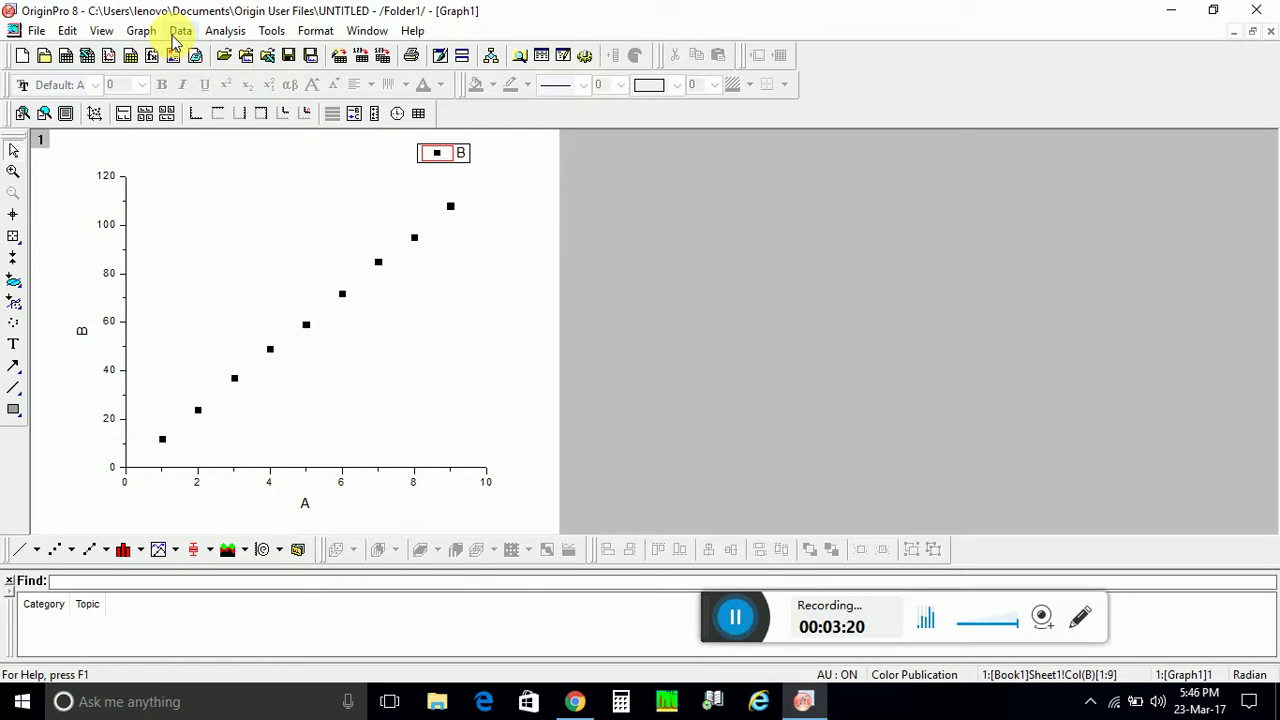
- Open the Linear Fit dialog via Analysis > Fitting > Fit Linear > Open Dialog
click(241, 39)
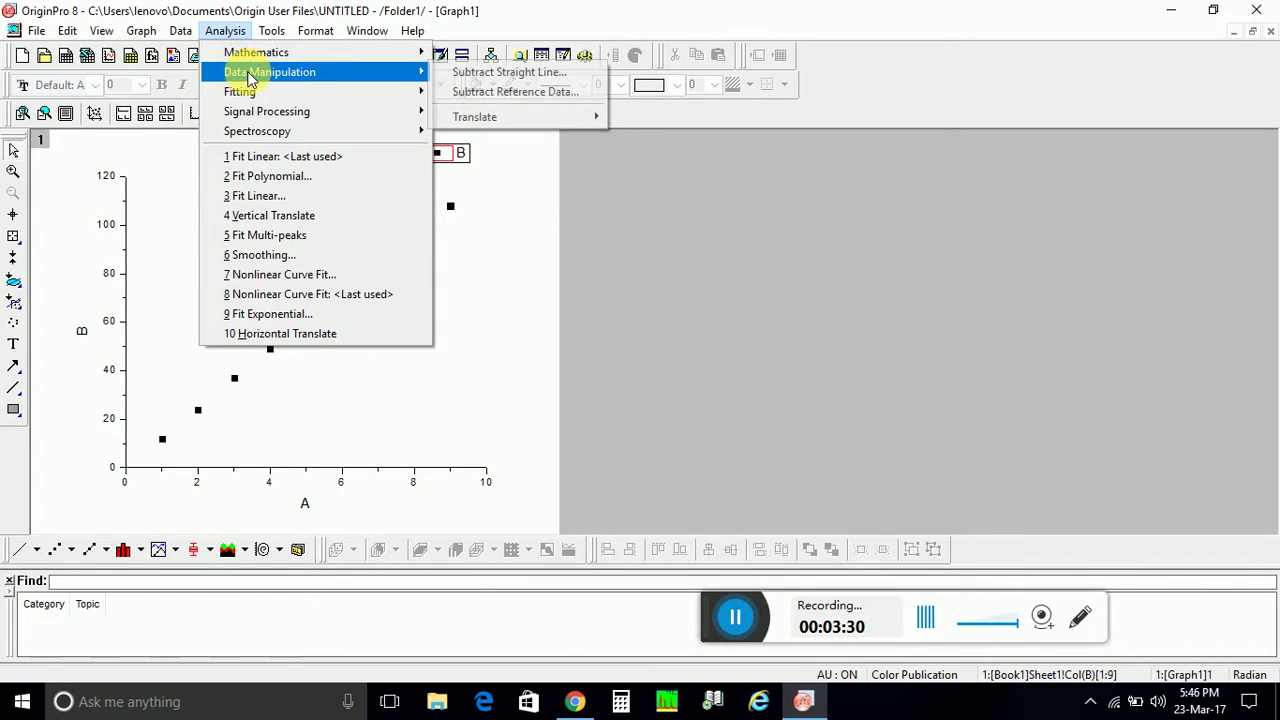
mouse_move(240, 91)
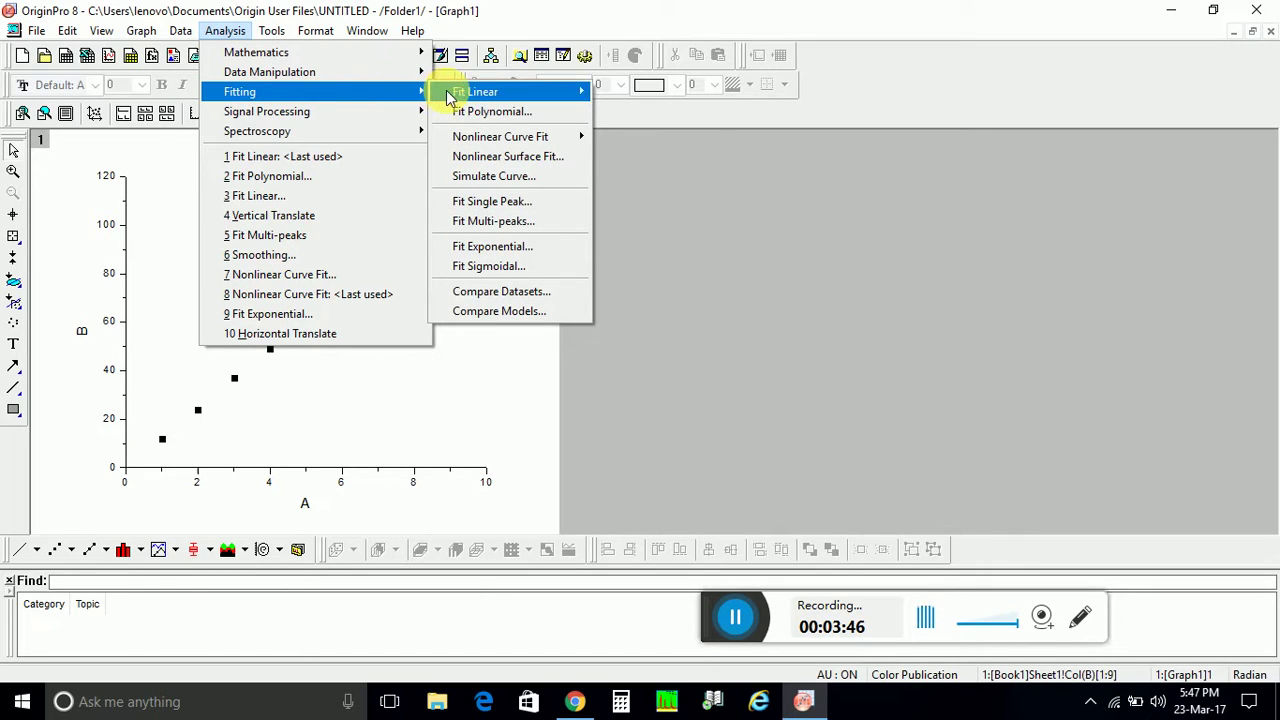
mouse_move(475, 92)
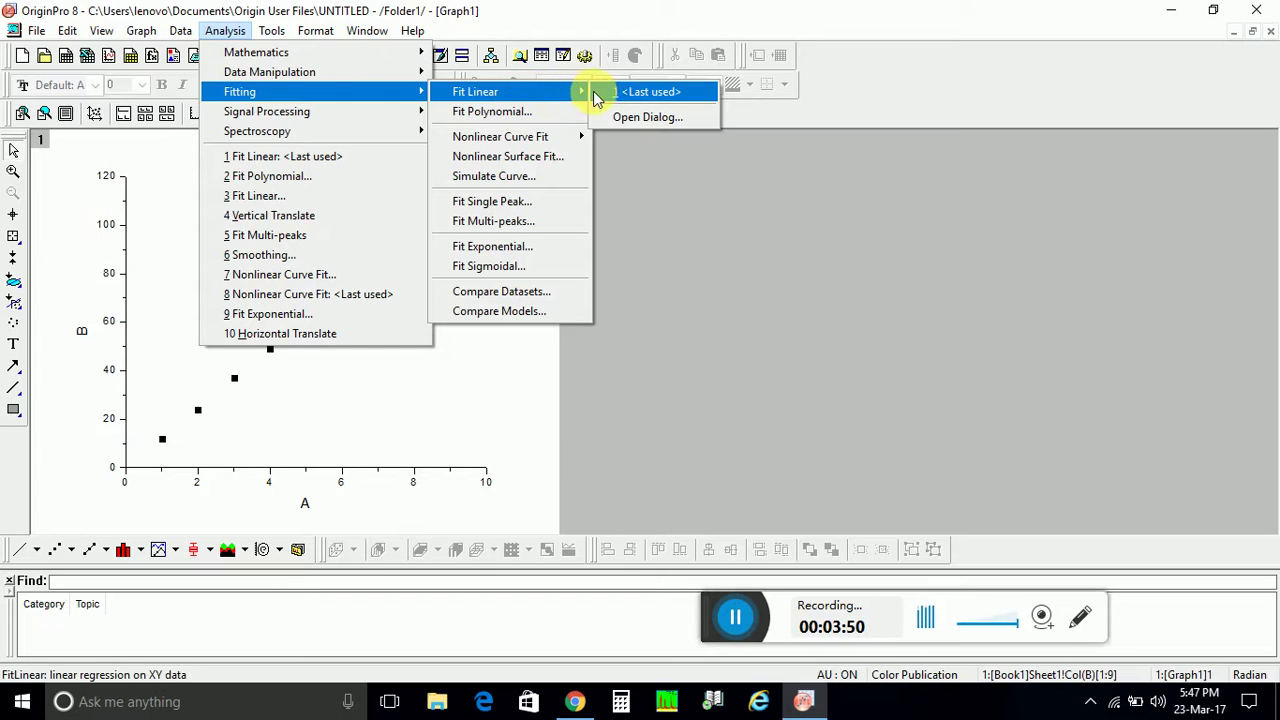
click(646, 118)
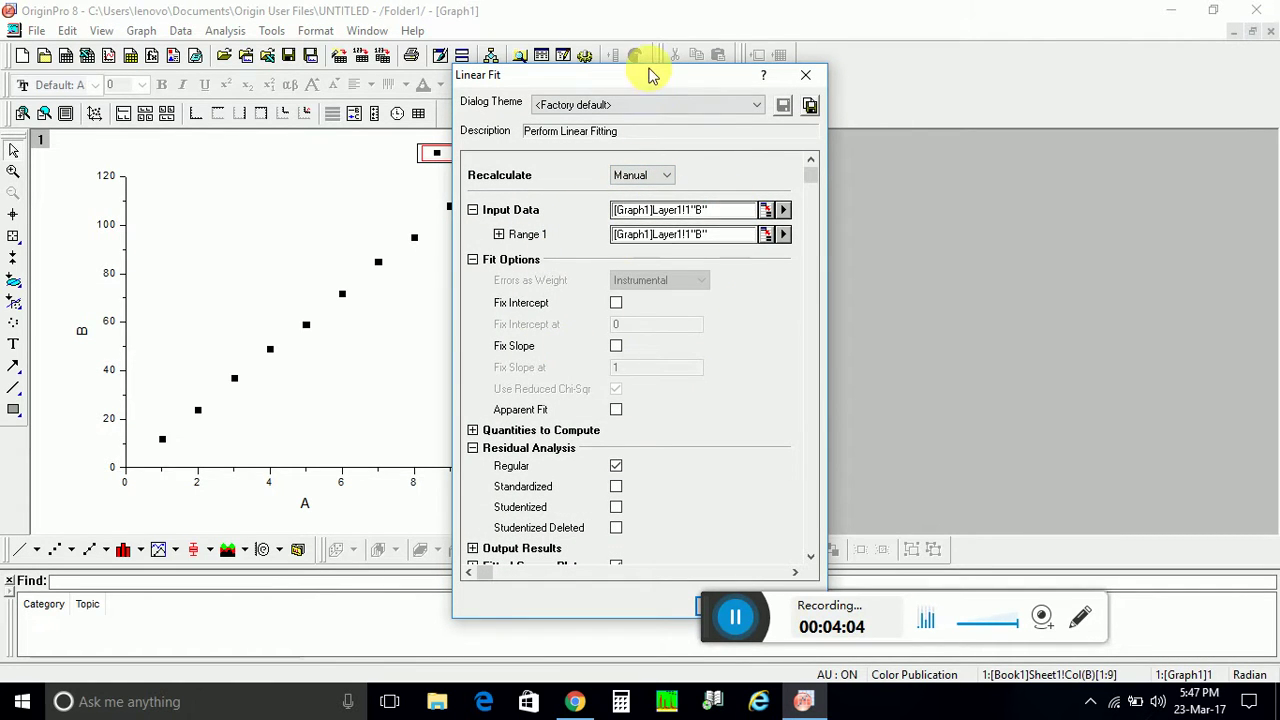
- Run the linear fit on column B with default settings, adding a red fit line and results table
drag(643, 86, 757, 28)
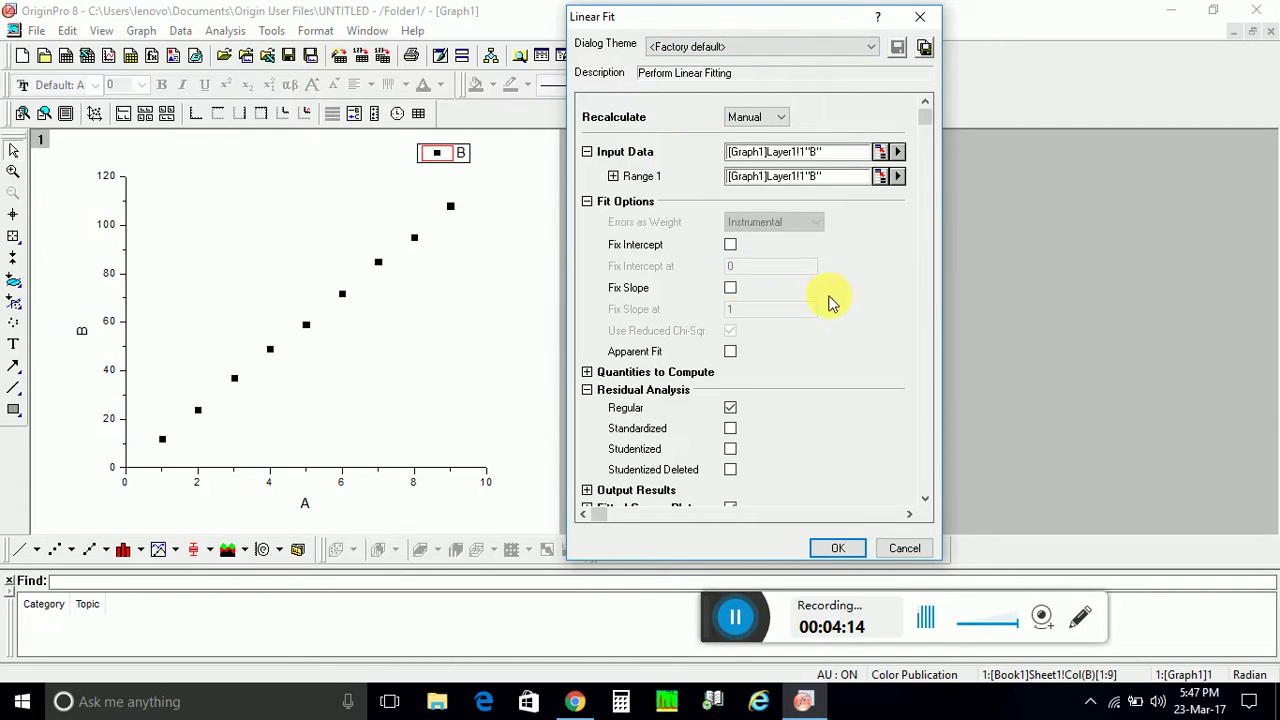
scroll(872, 305, down, 1)
scroll(885, 320, down, 1)
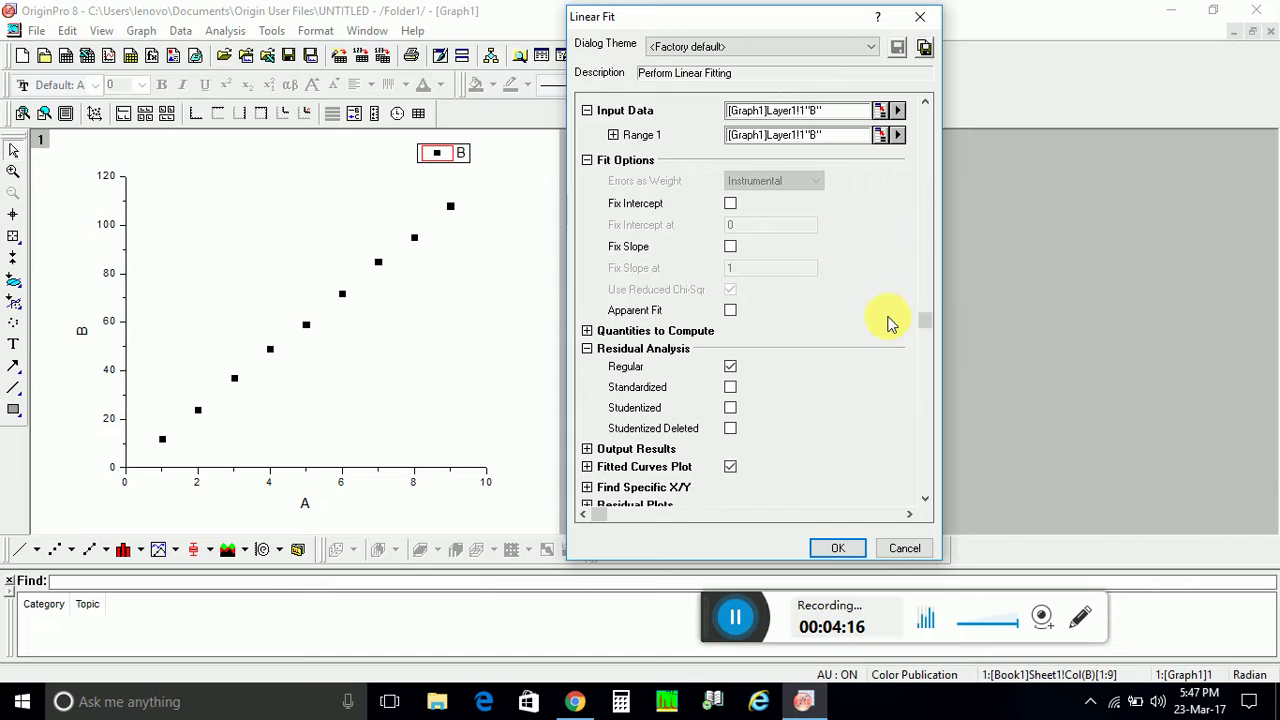
scroll(885, 325, down, 1)
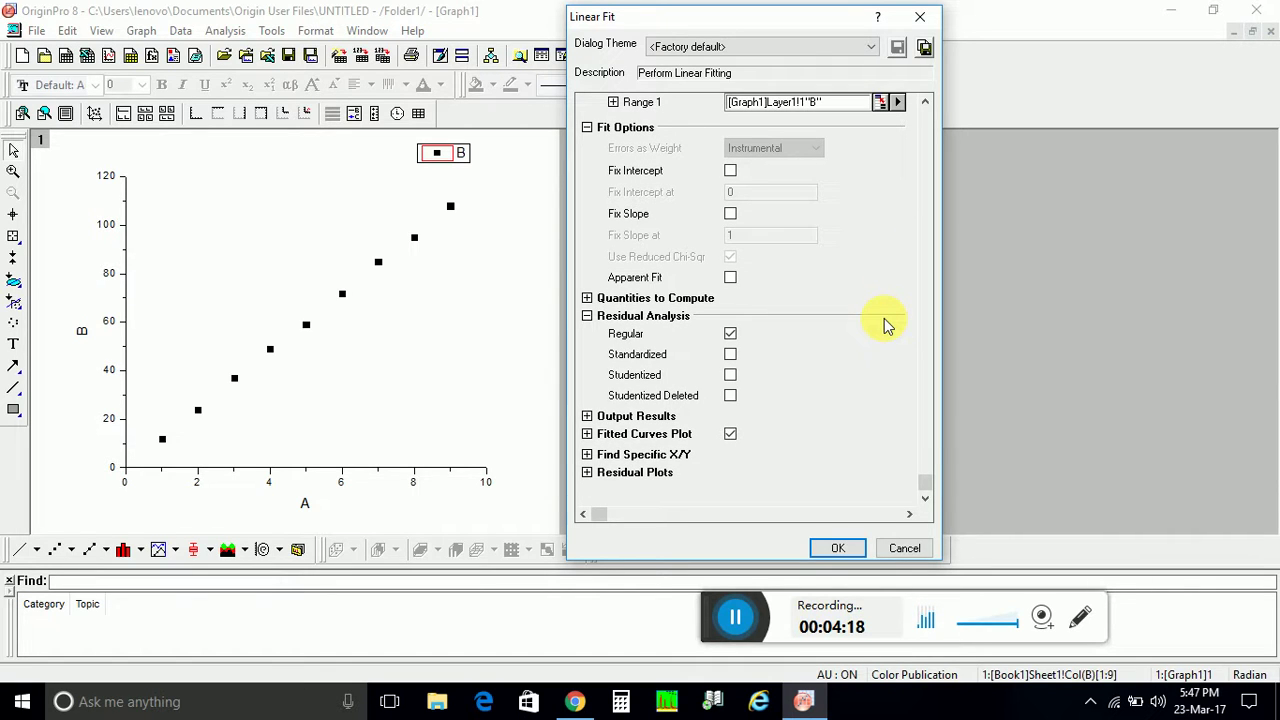
scroll(884, 322, up, 1)
scroll(884, 322, up, 1)
scroll(884, 322, up, 1)
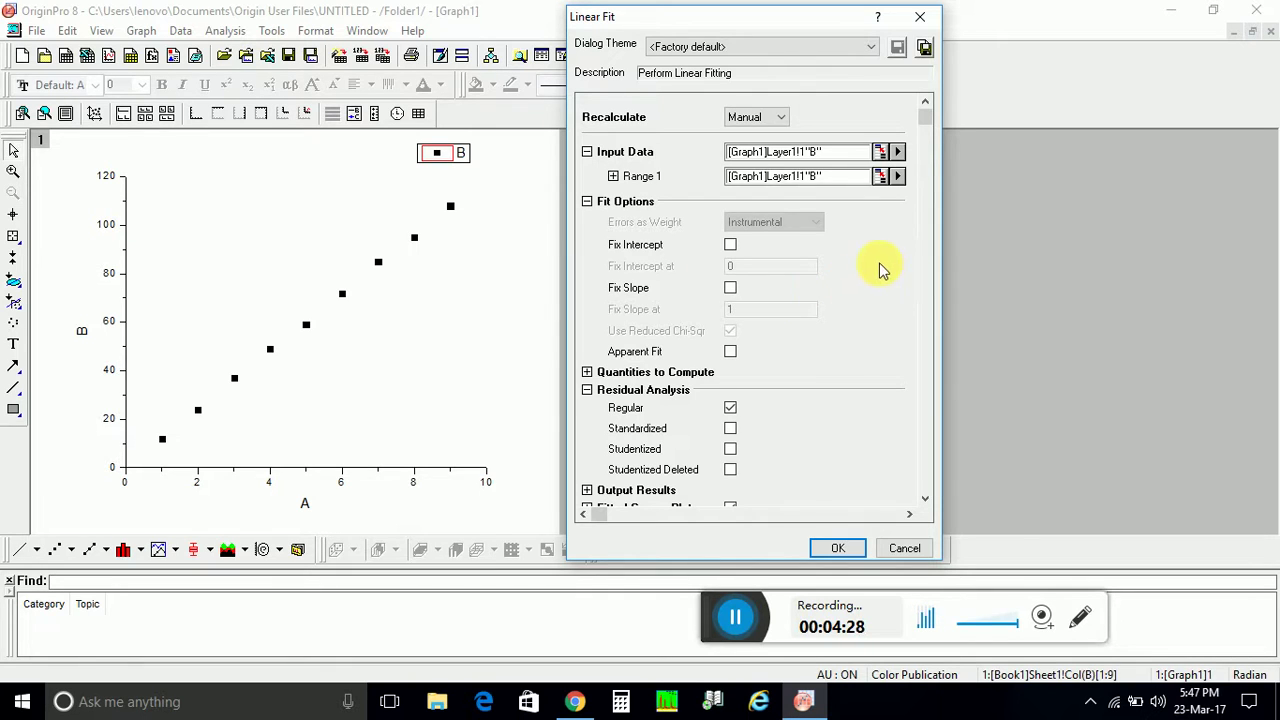
scroll(855, 300, down, 1)
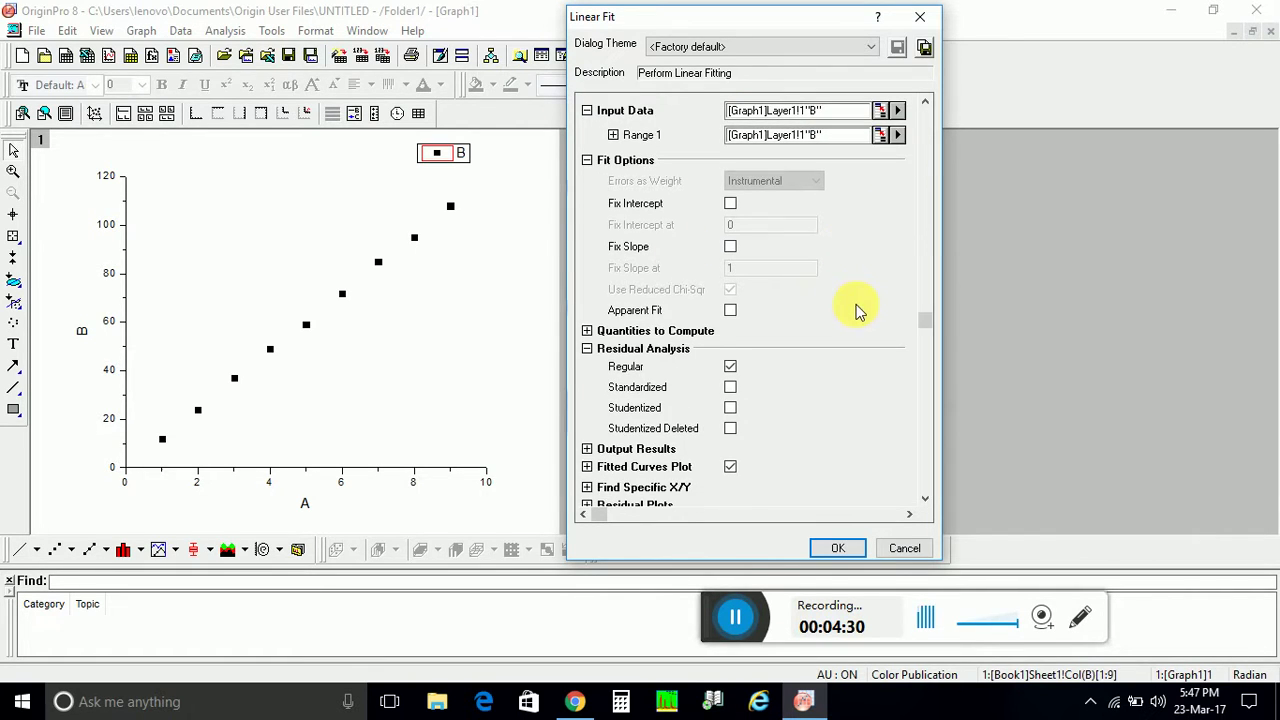
scroll(853, 305, up, 1)
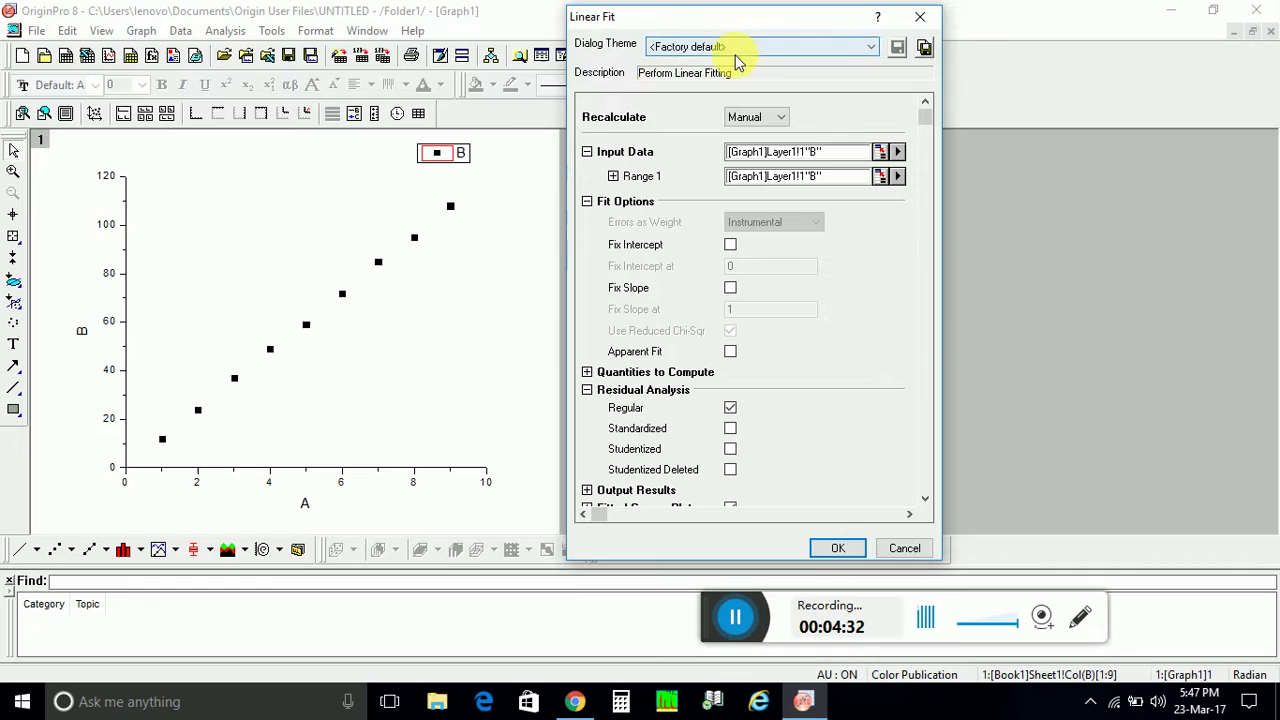
scroll(855, 335, down, 1)
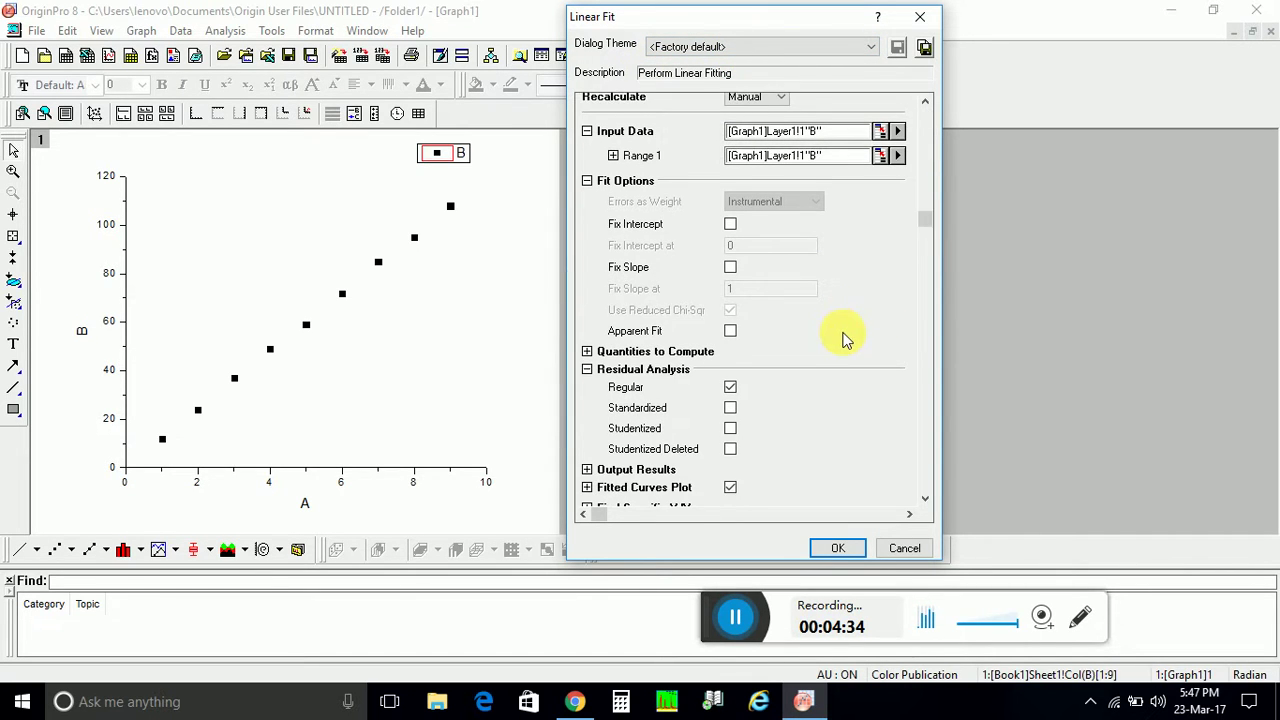
scroll(846, 337, down, 1)
scroll(830, 374, down, 1)
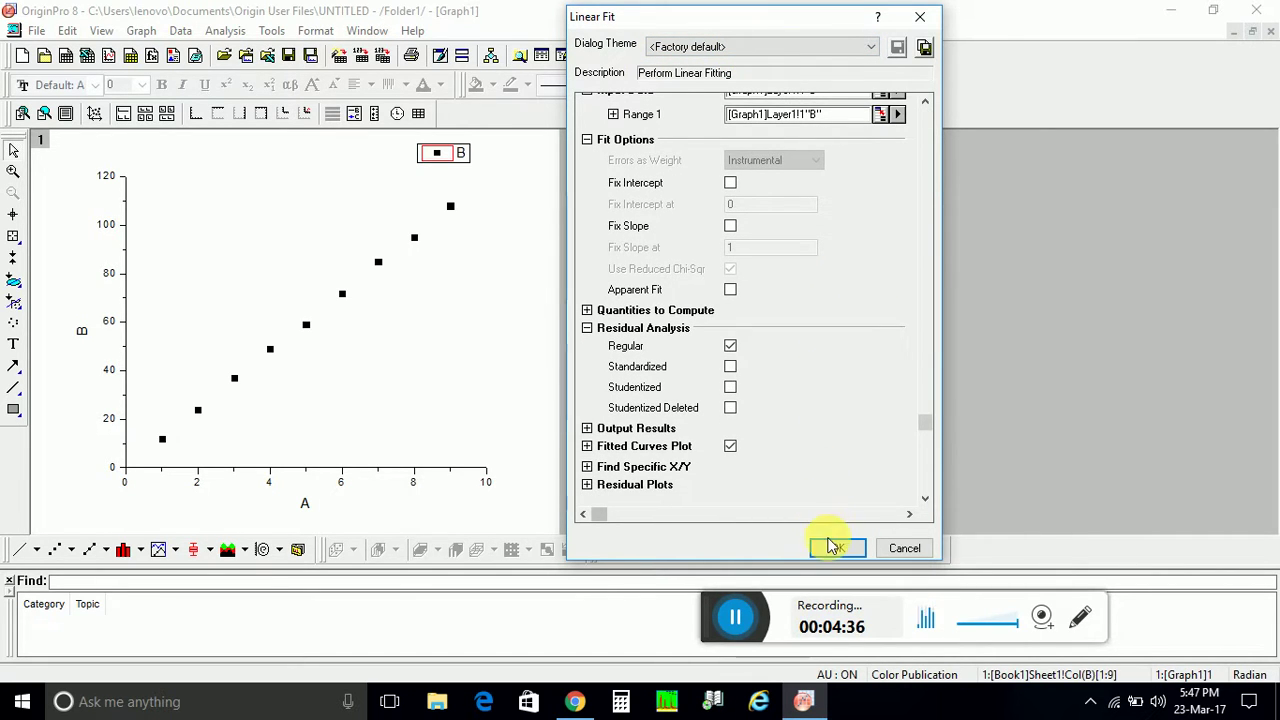
click(832, 548)
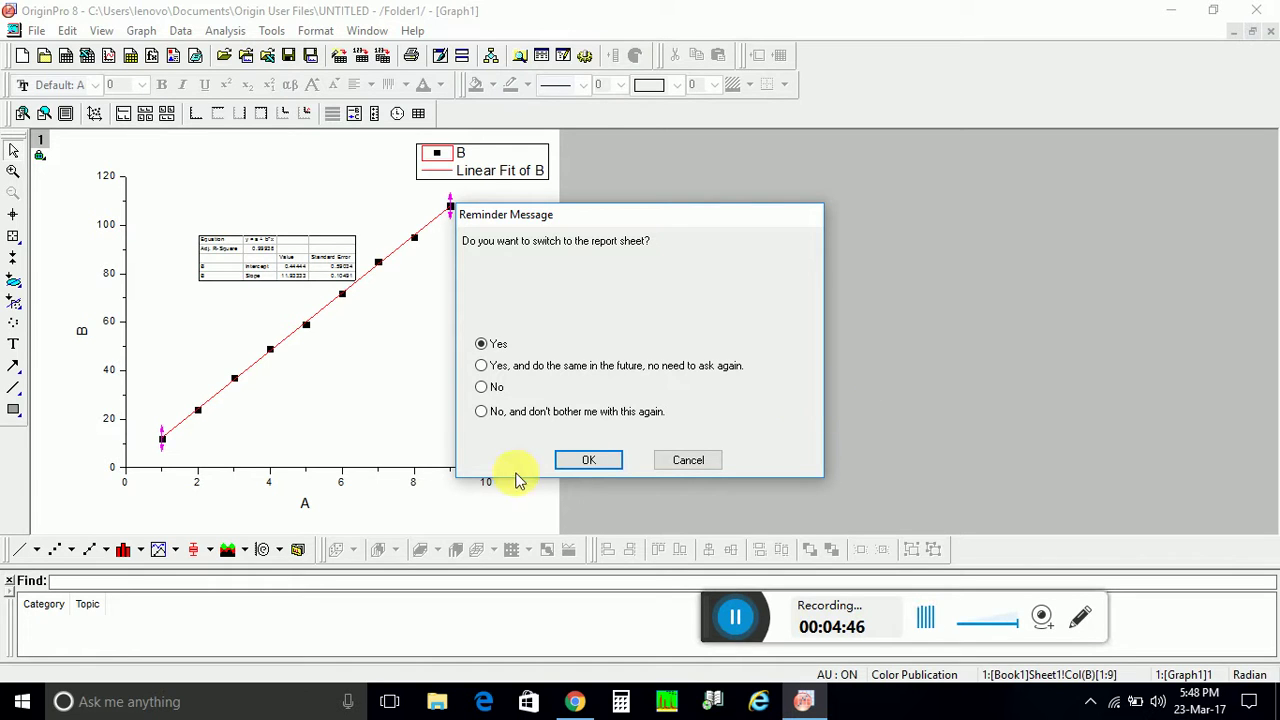
- Open the fit report, scroll through it, and view the FitLinearCurves1 sheet of fitted values
click(570, 463)
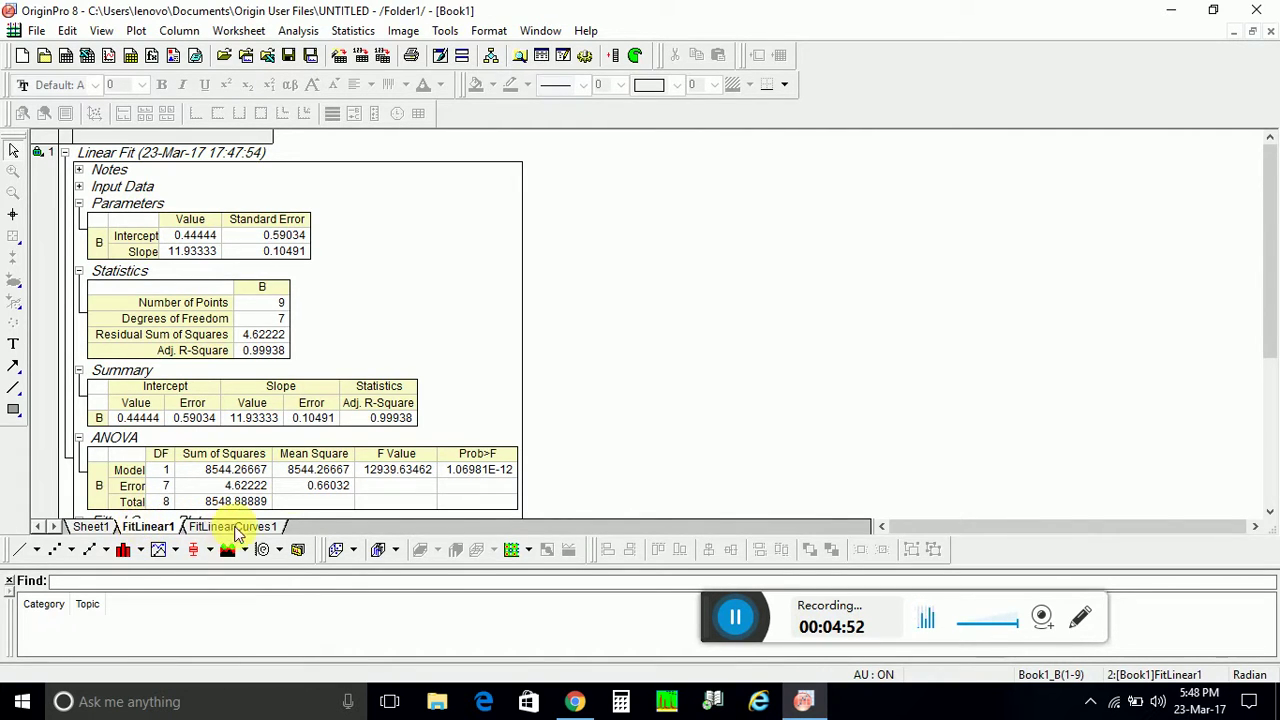
scroll(531, 428, down, 1)
scroll(606, 363, down, 2)
scroll(618, 342, down, 4)
scroll(618, 342, down, 1)
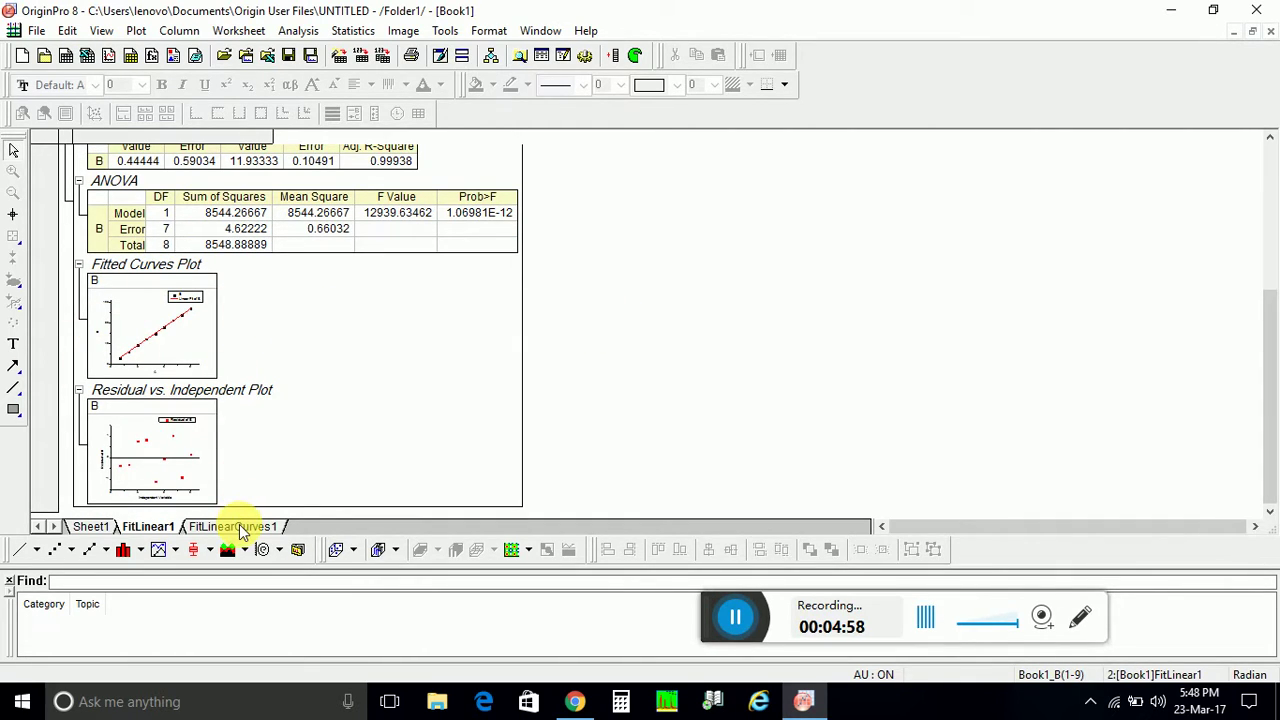
click(238, 527)
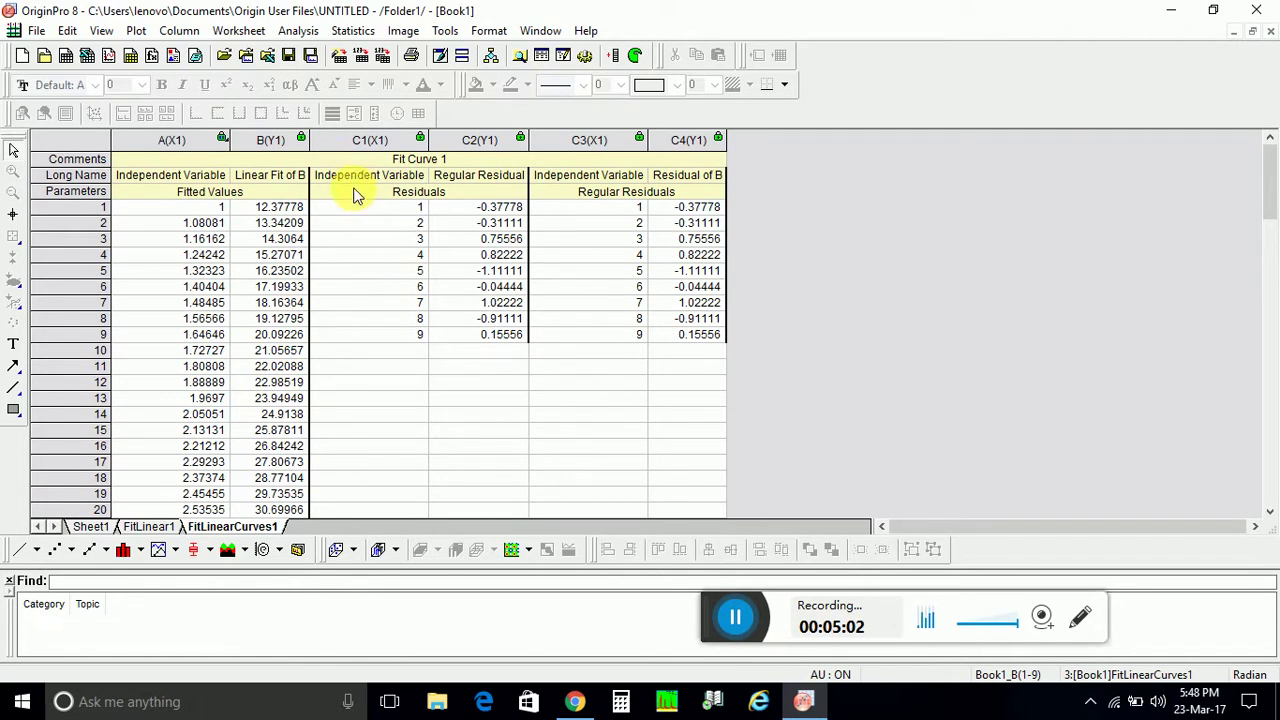
scroll(260, 345, down, 3)
scroll(290, 337, down, 2)
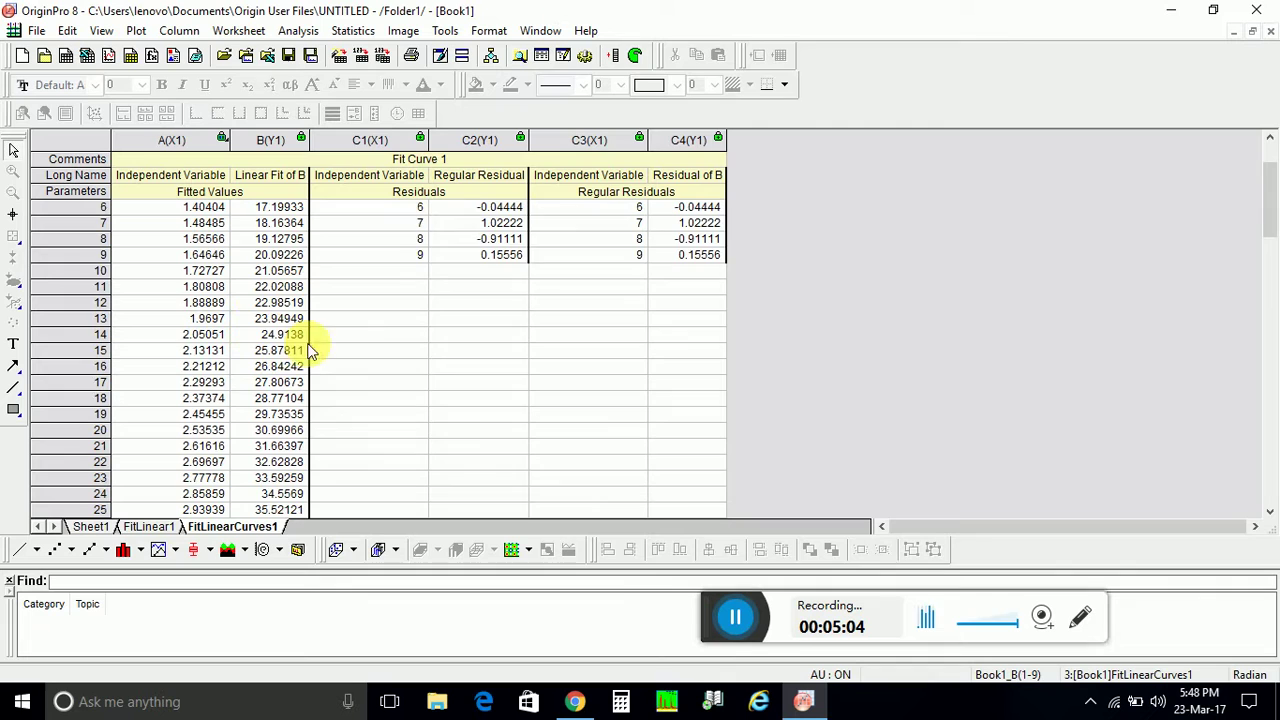
scroll(360, 355, down, 2)
scroll(441, 375, down, 2)
scroll(443, 374, down, 1)
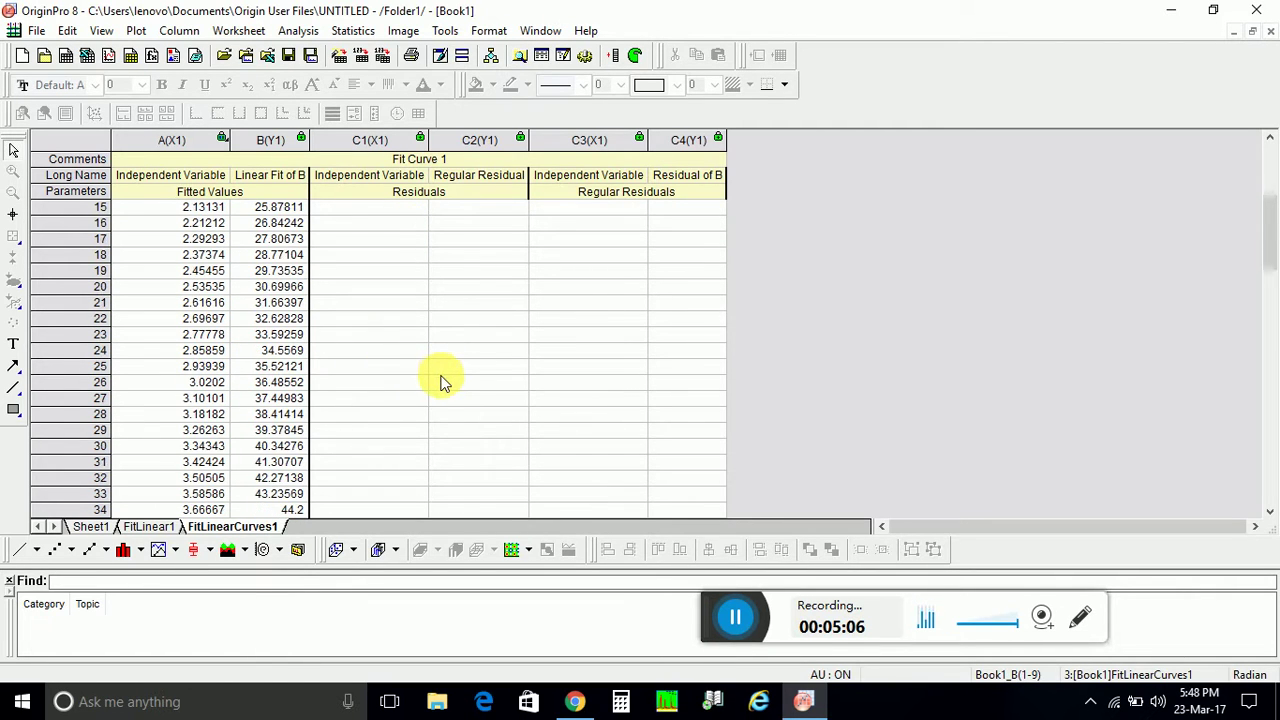
scroll(443, 374, down, 1)
scroll(443, 376, down, 1)
scroll(443, 374, down, 1)
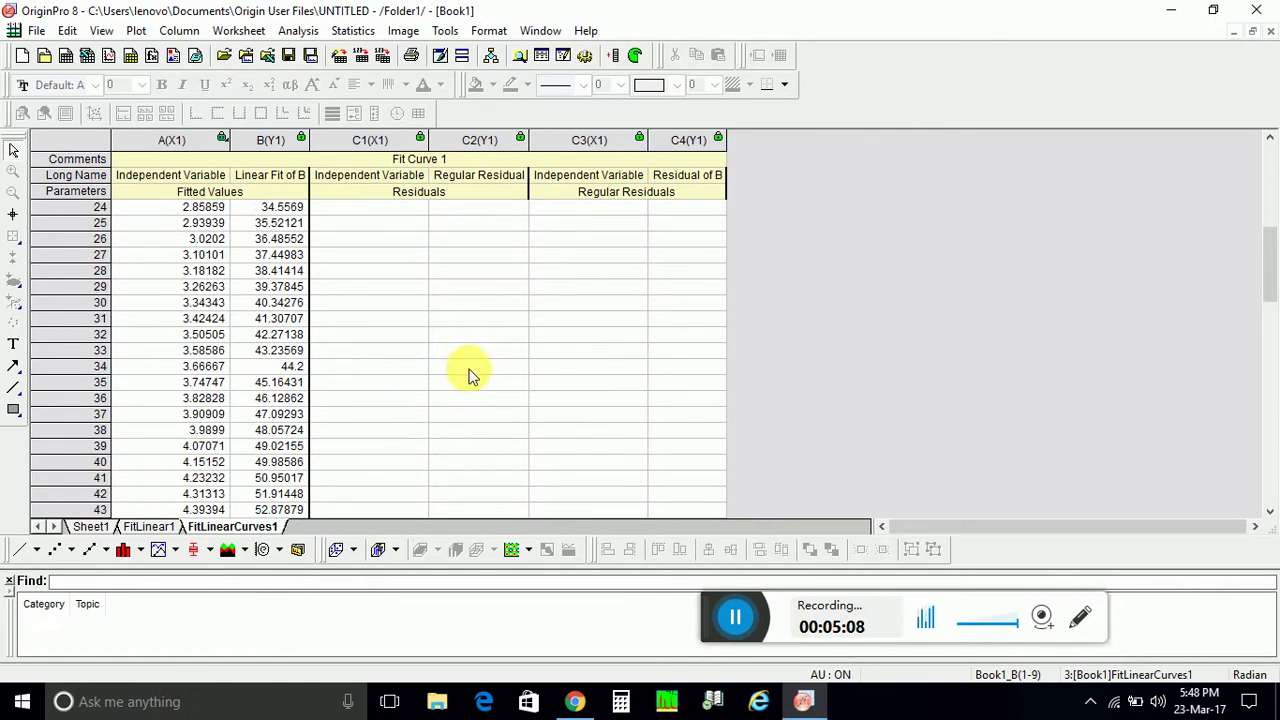
scroll(471, 371, down, 1)
scroll(479, 382, down, 1)
scroll(488, 384, down, 1)
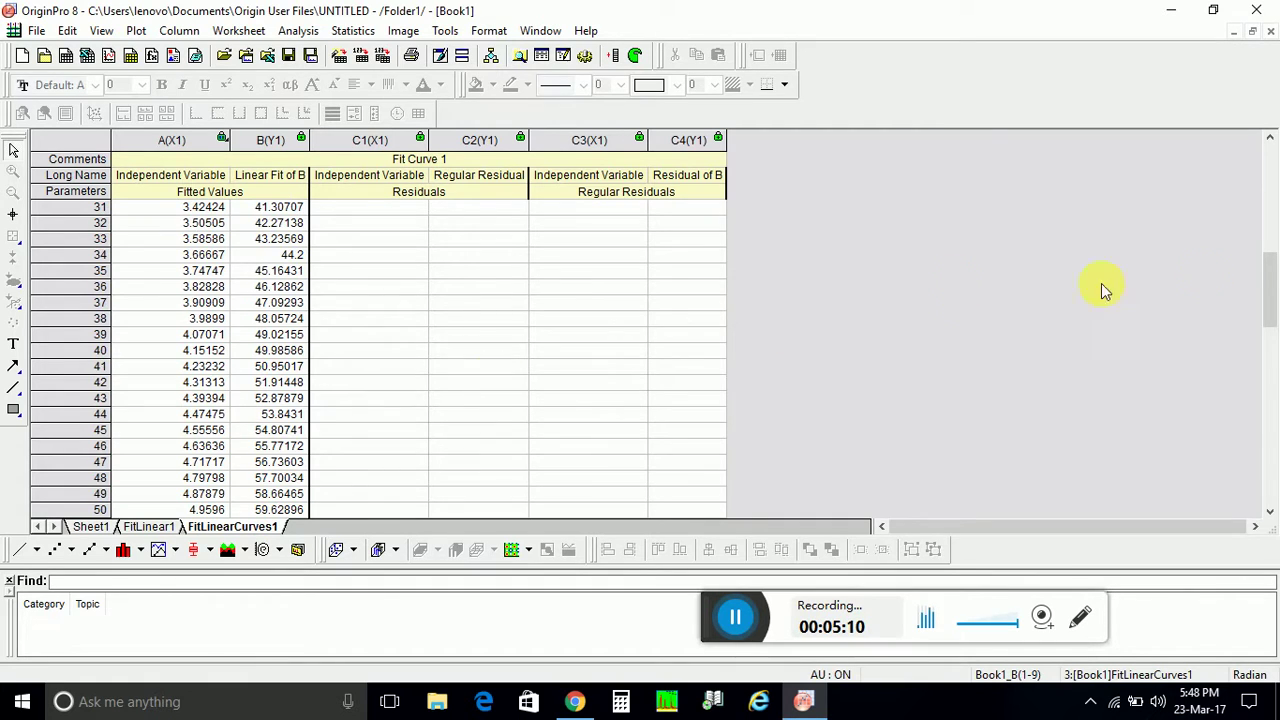
scroll(671, 314, down, 2)
scroll(480, 326, down, 2)
scroll(491, 323, down, 1)
scroll(557, 322, down, 2)
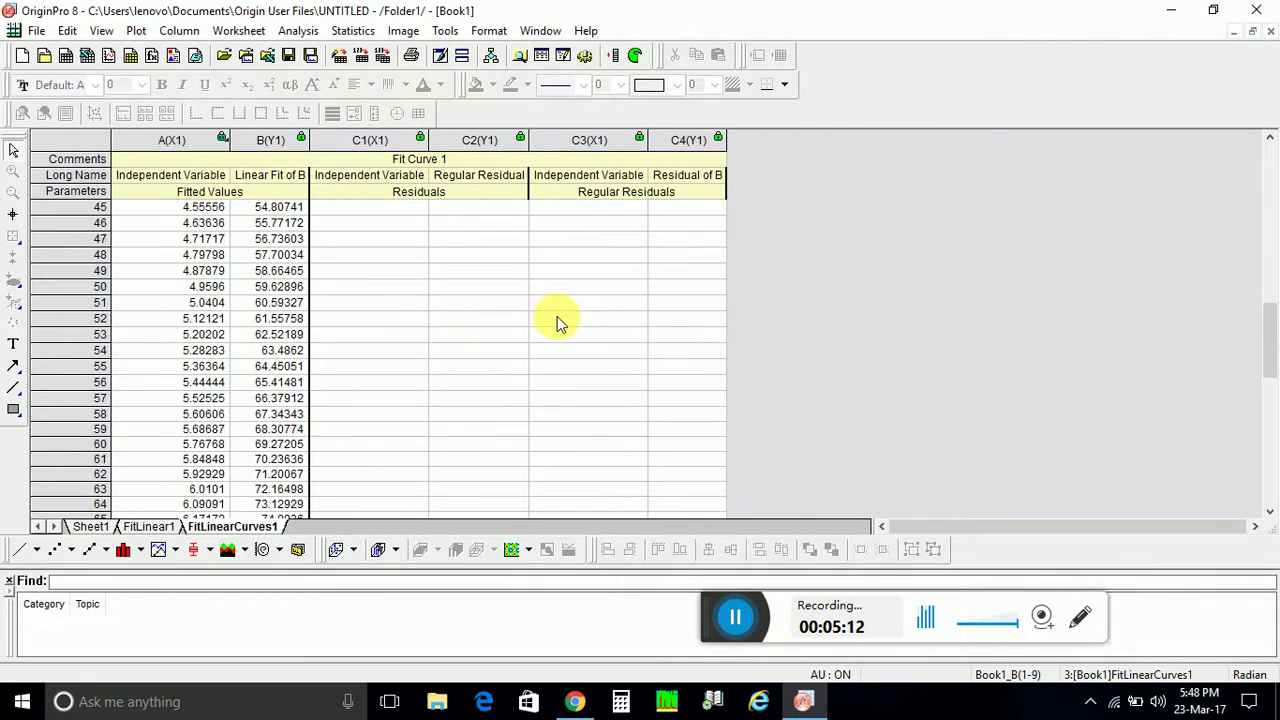
scroll(660, 300, down, 1)
scroll(1000, 180, down, 1)
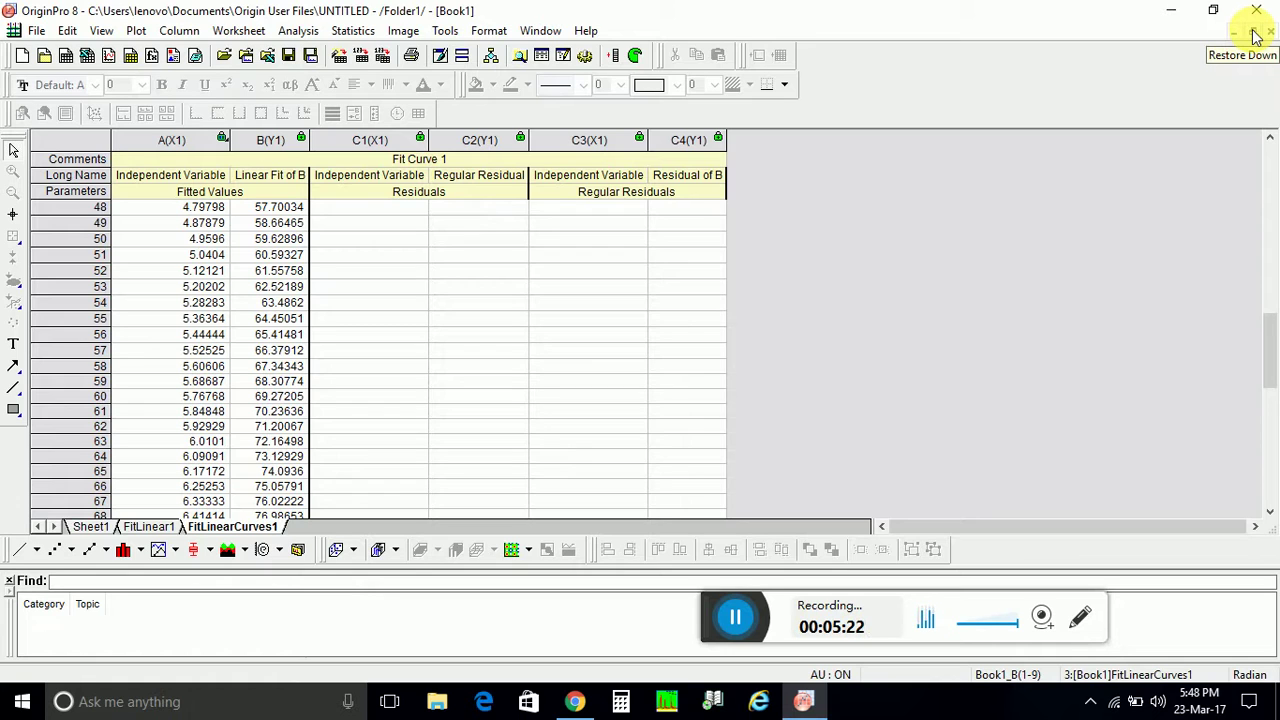
- Move Book1 aside, maximize Graph1, and select its fit-results table
click(1256, 36)
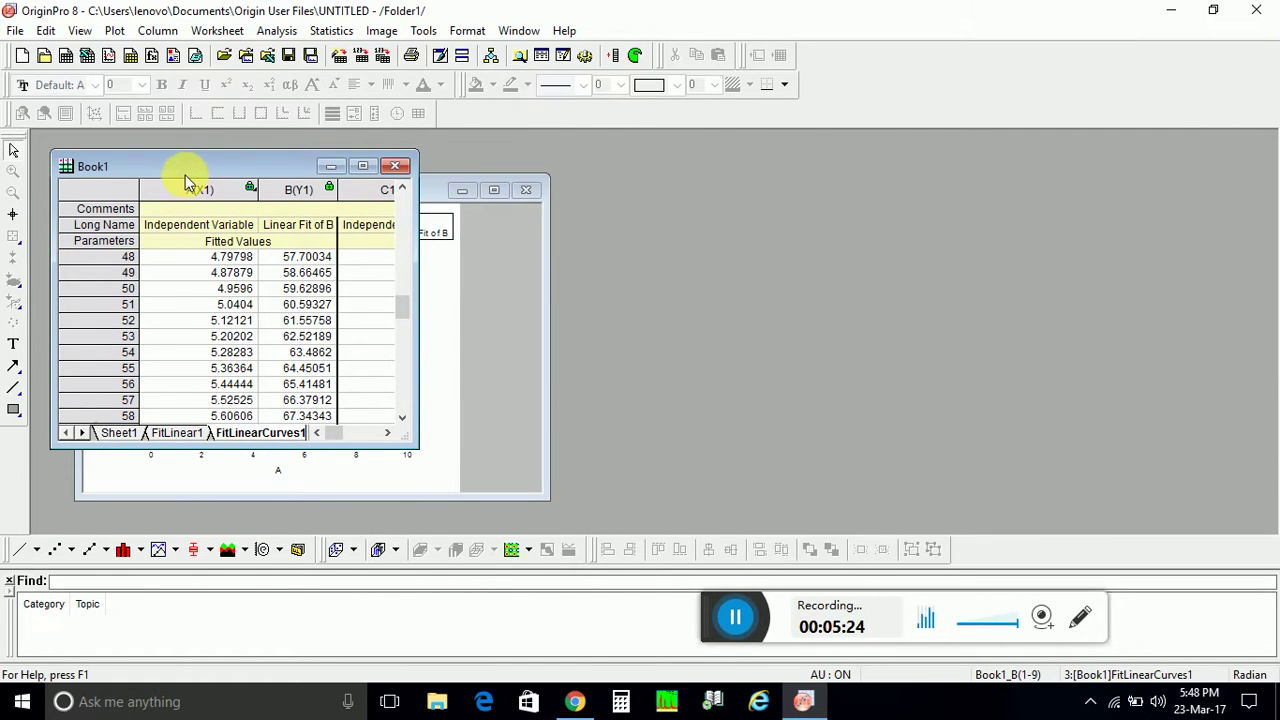
drag(185, 165, 880, 184)
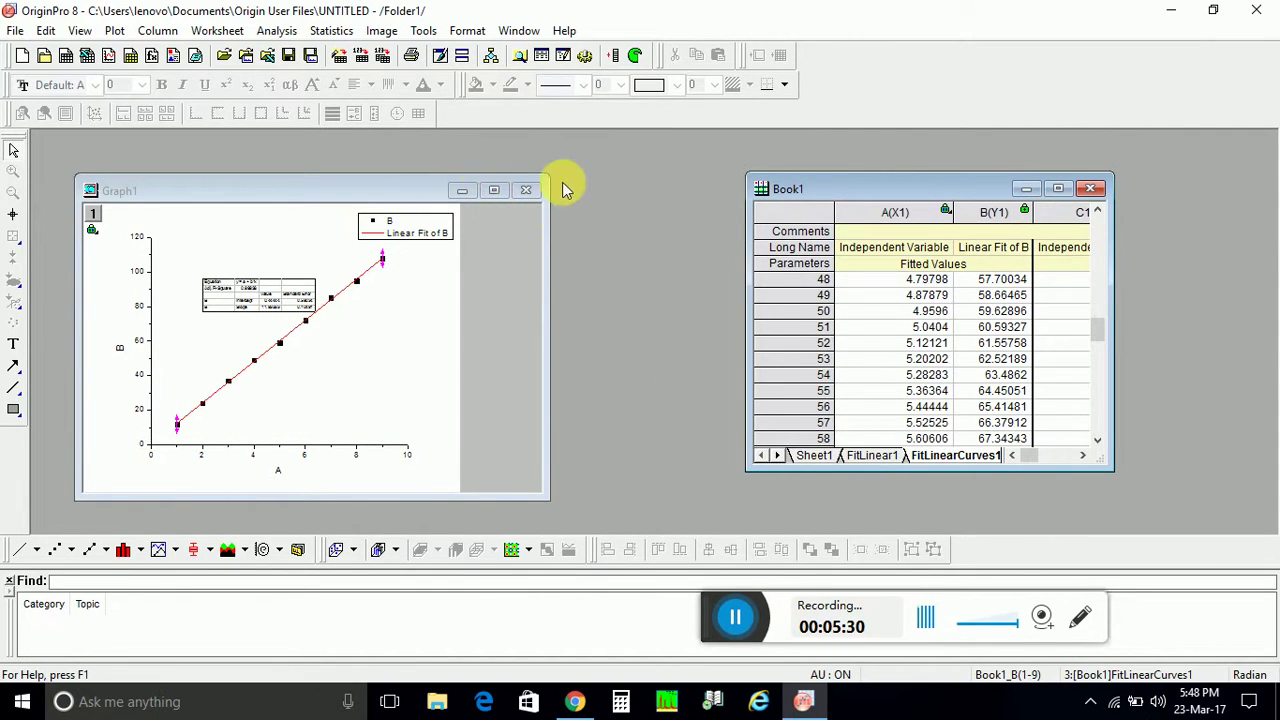
click(493, 191)
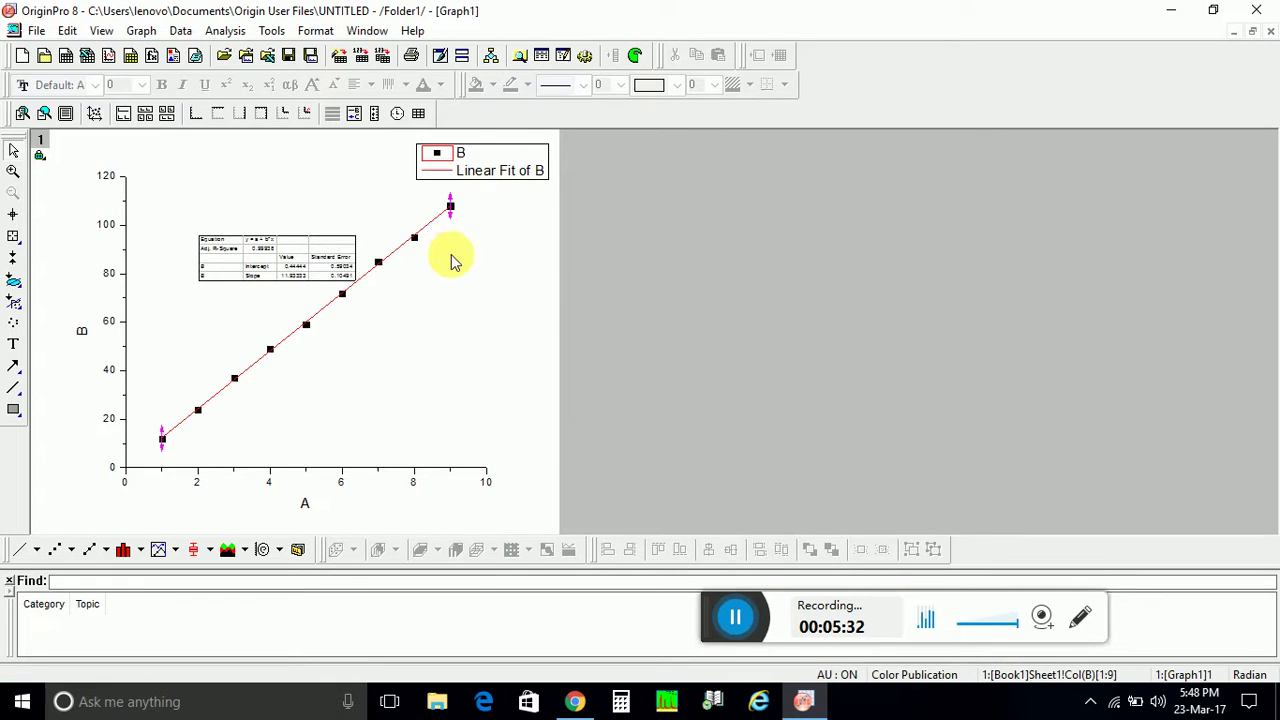
click(270, 268)
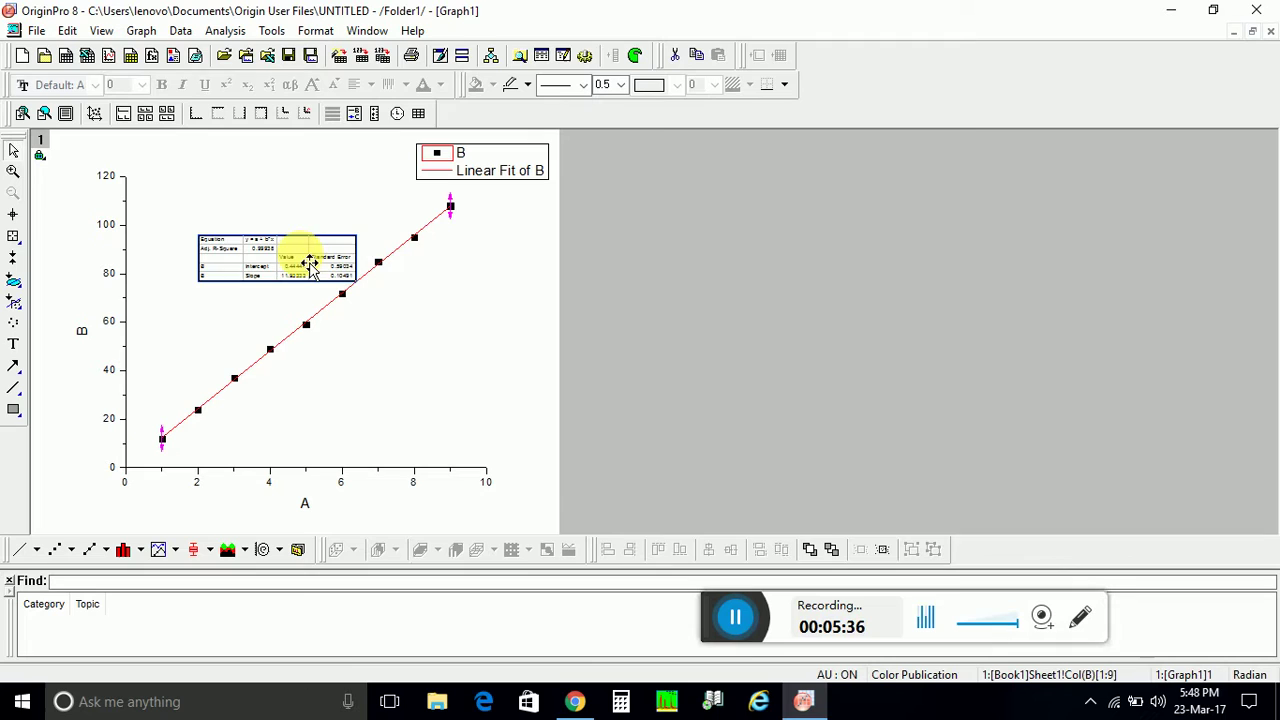
- Move the fit-results table right of the points and enlarge it to show slope and intercept
drag(292, 252, 510, 262)
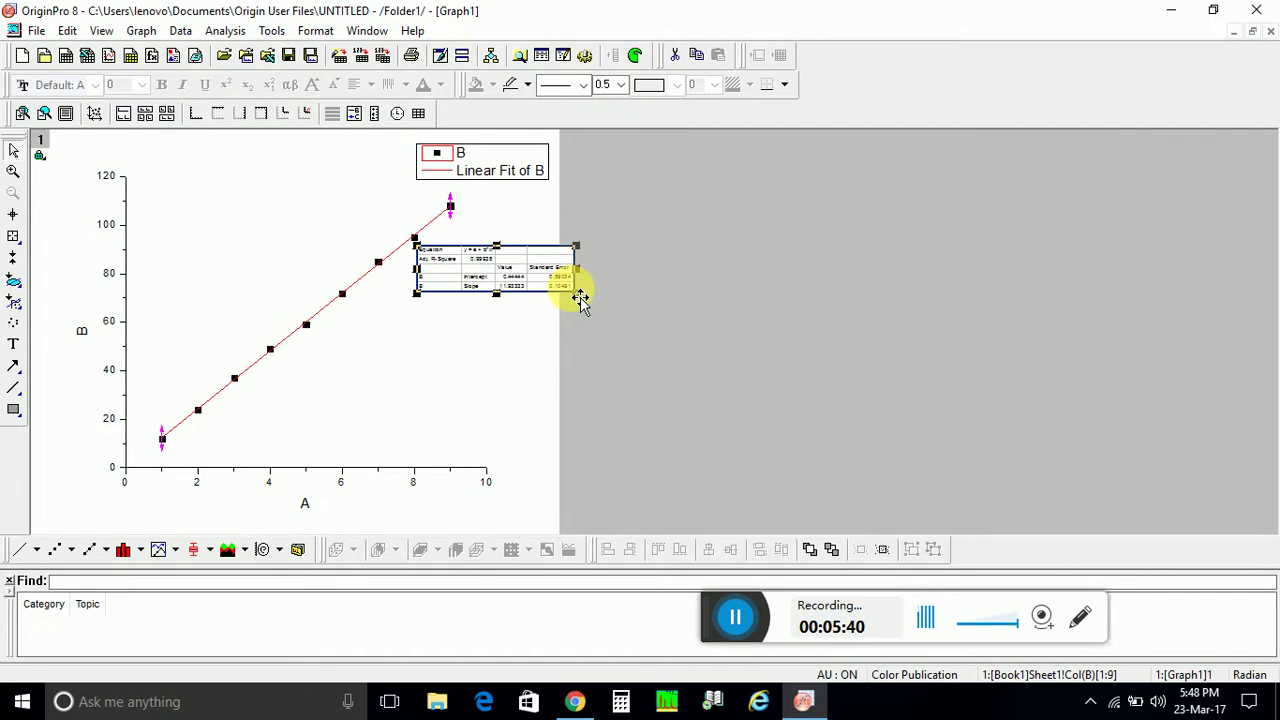
drag(582, 304, 897, 440)
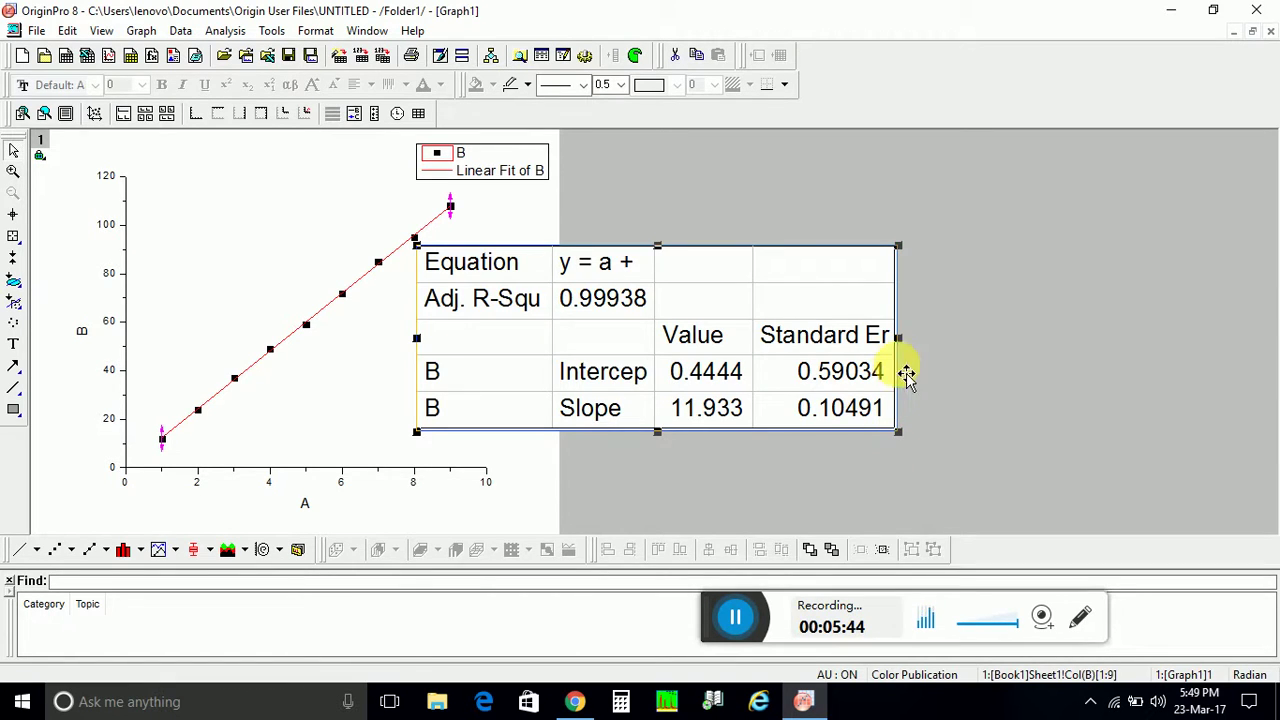
drag(915, 343, 1108, 343)
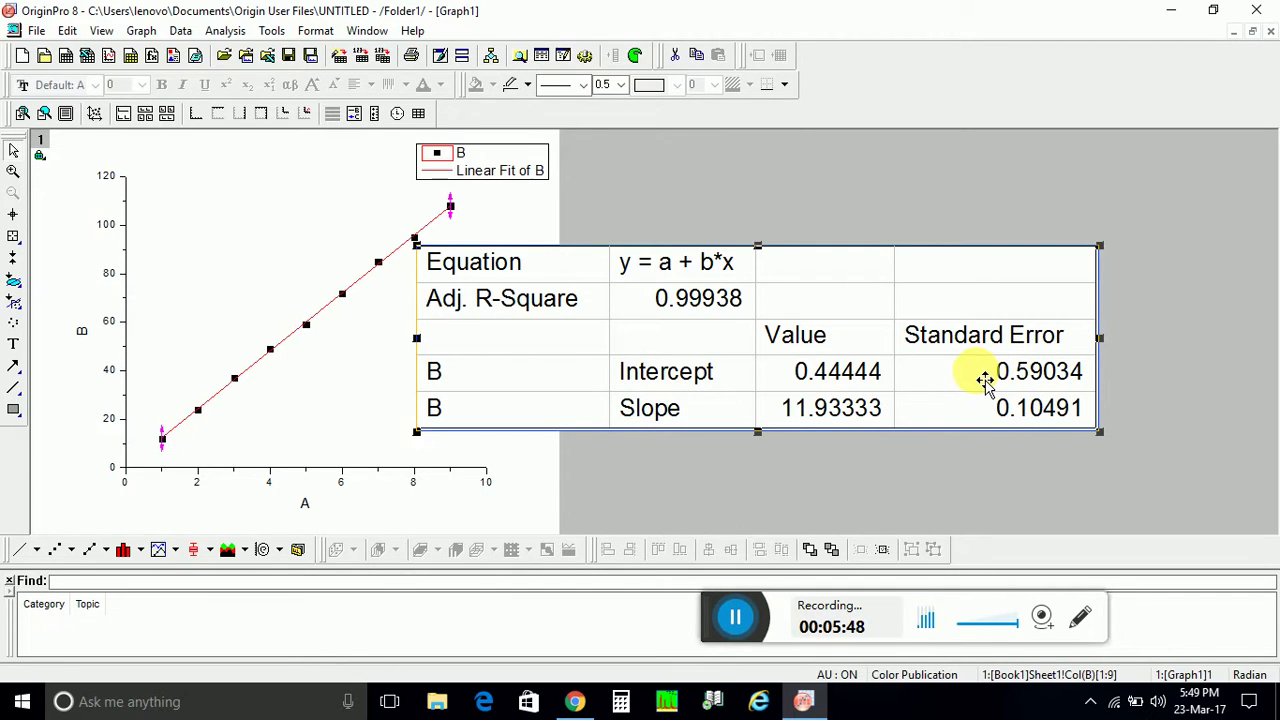